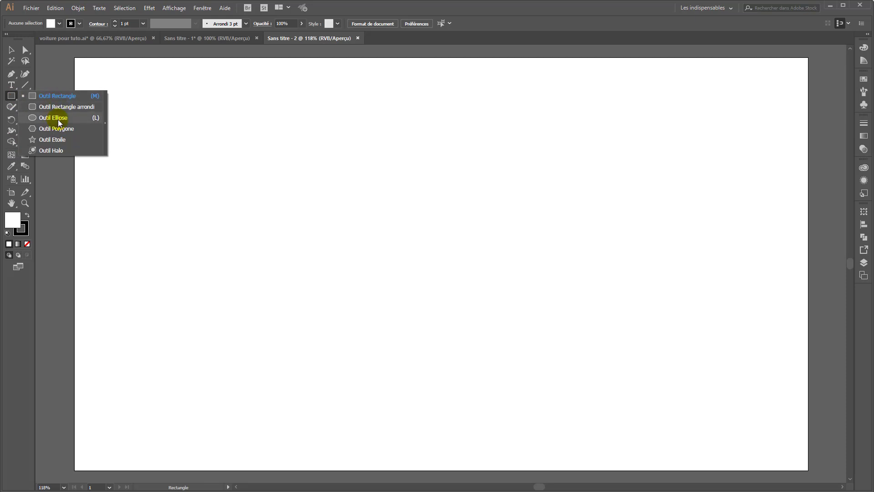
# Step: Draw a circle about 420 px across with the Ellipse tool, fill it with dark red and remove its stroke
pyautogui.click(59, 119)
pyautogui.moveTo(340, 228); pyautogui.dragTo(430, 340)
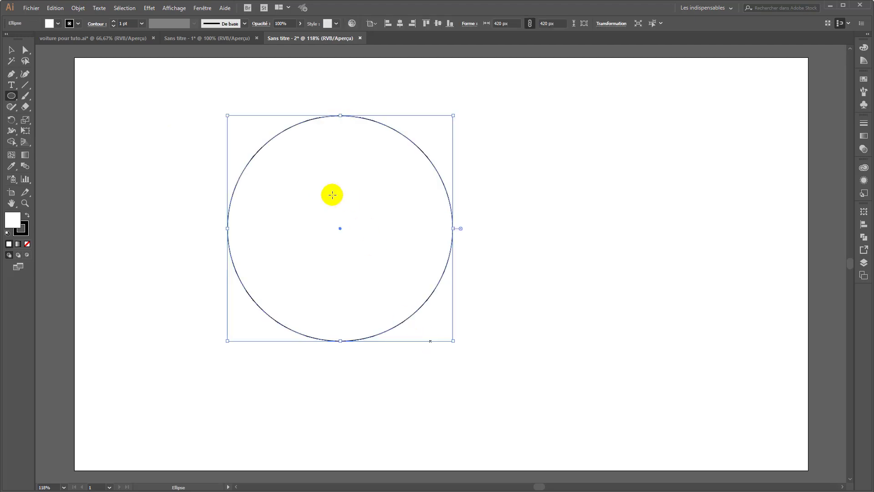
pyautogui.click(58, 23)
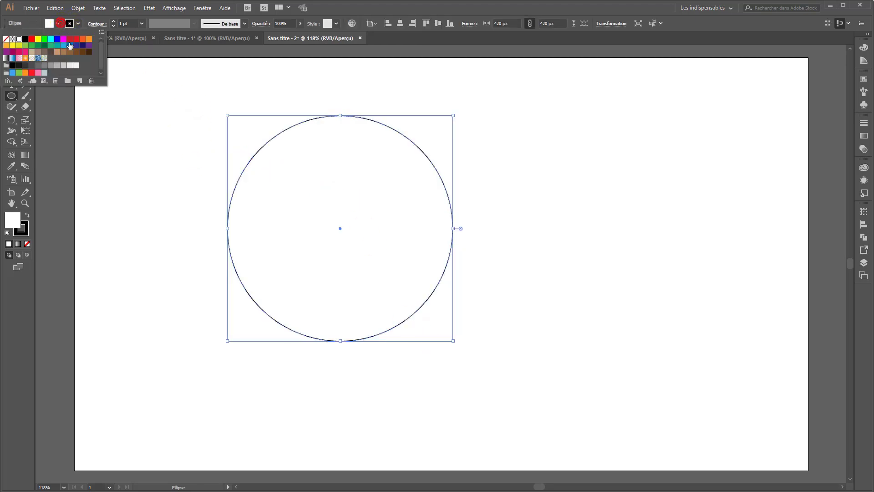
pyautogui.click(70, 39)
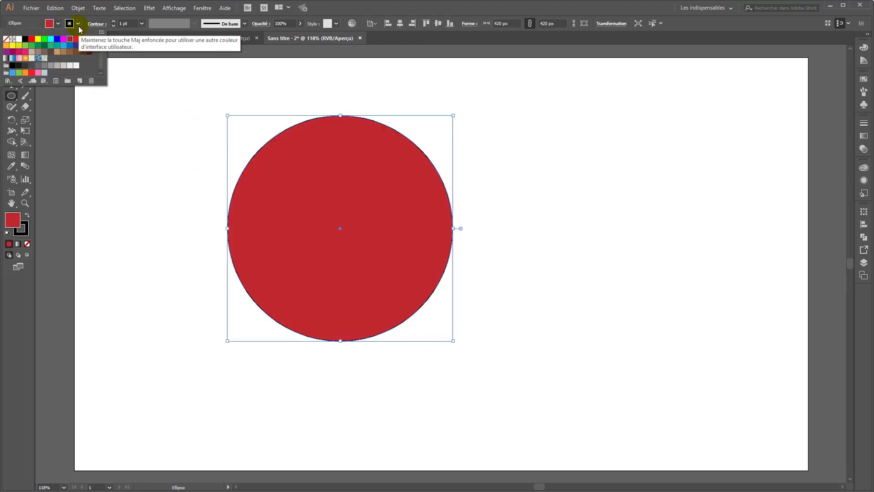
pyautogui.click(79, 26)
pyautogui.click(78, 26)
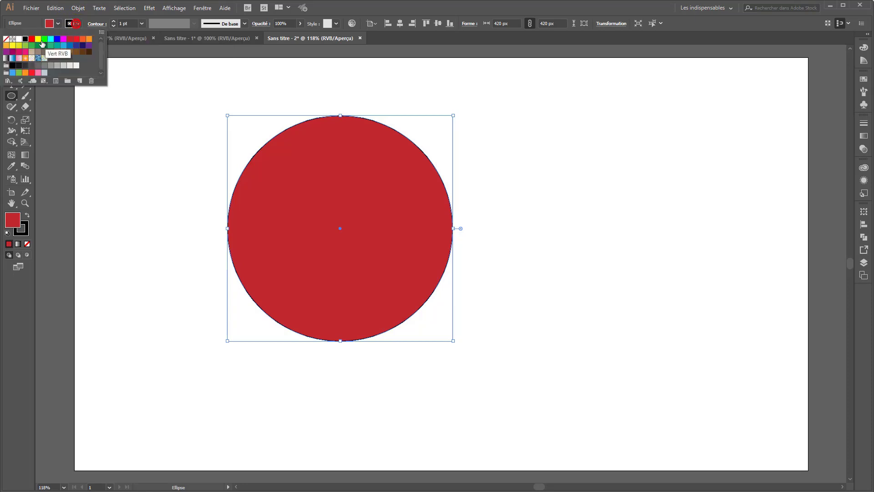
pyautogui.click(6, 39)
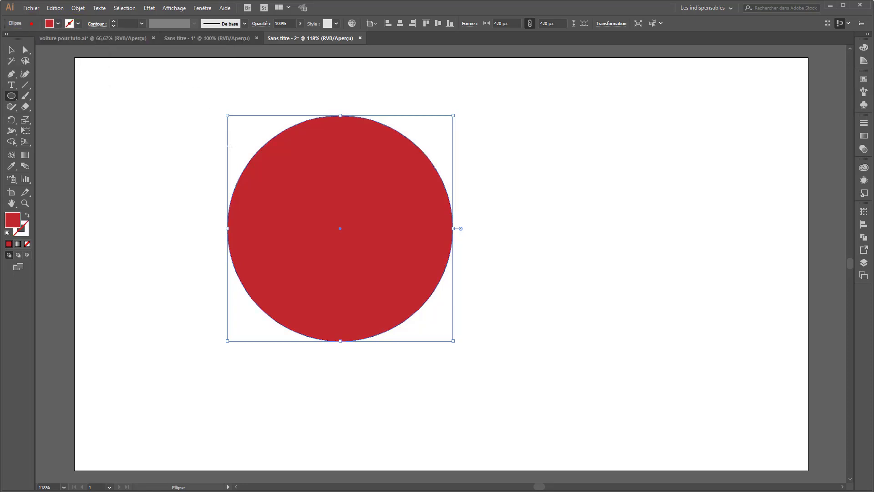
# Step: Add a gradient mesh point in the circle's upper-left area, colour it orange (R=251 V=176 B=59) and deselect
pyautogui.click(11, 156)
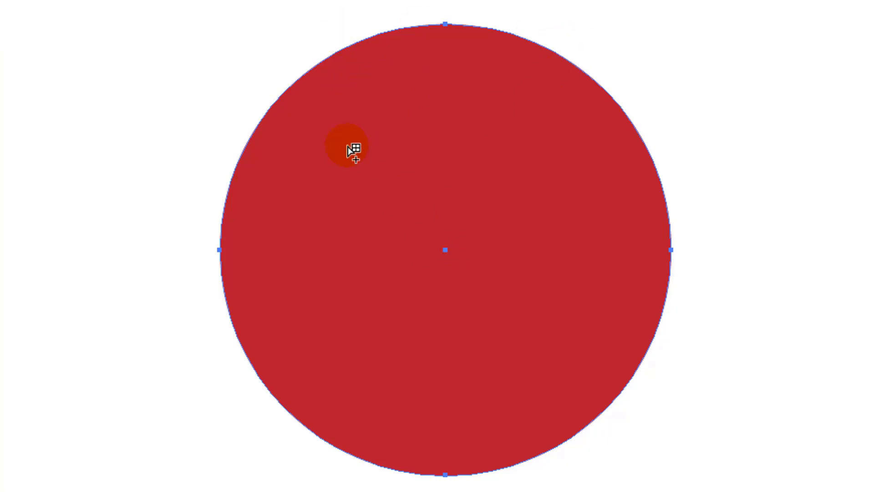
pyautogui.click(373, 107)
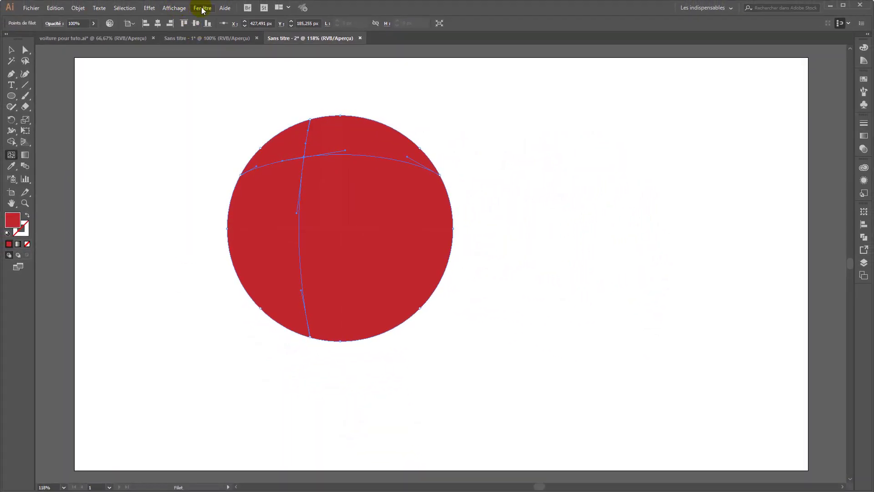
pyautogui.click(202, 8)
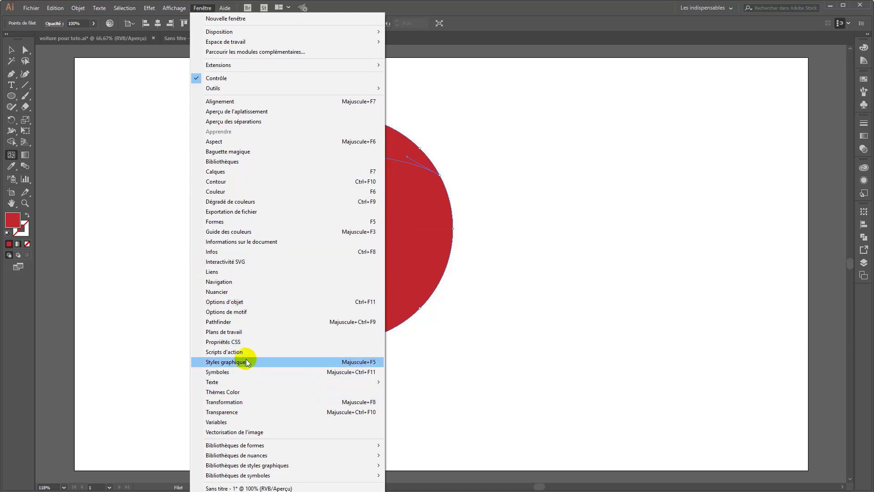
pyautogui.click(255, 291)
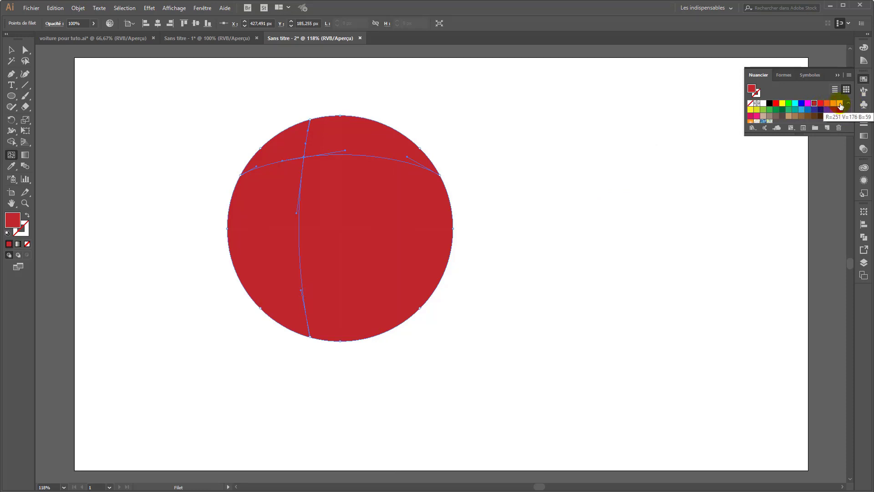
pyautogui.click(840, 104)
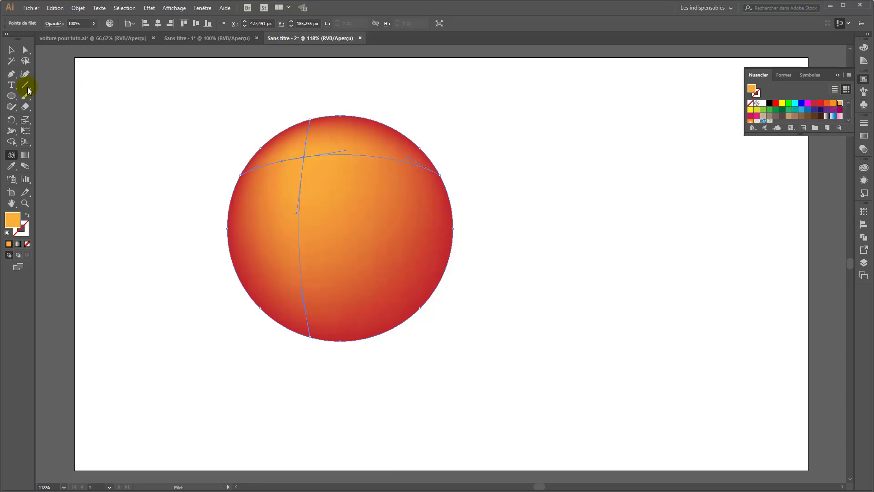
pyautogui.click(11, 52)
pyautogui.click(149, 113)
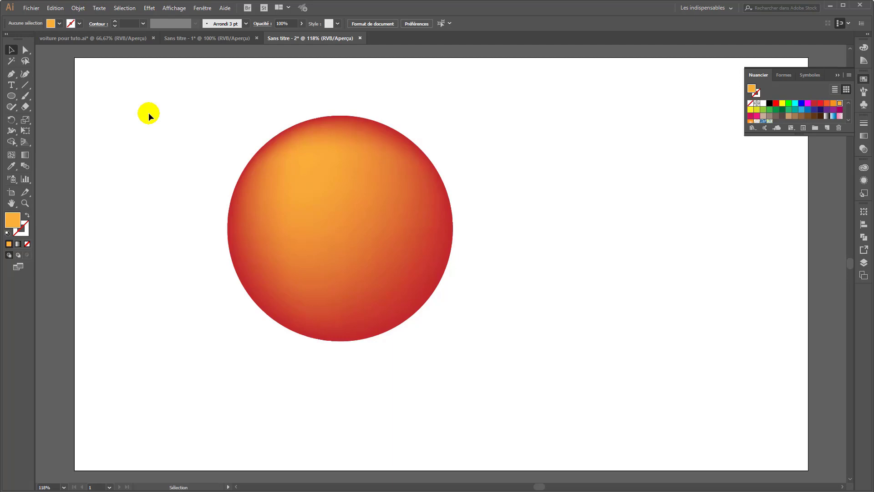
# Step: Directly select the orange mesh point, move it to the circle's lower right, and bring it back to the upper left
pyautogui.hotkey('ctrl', 'a')
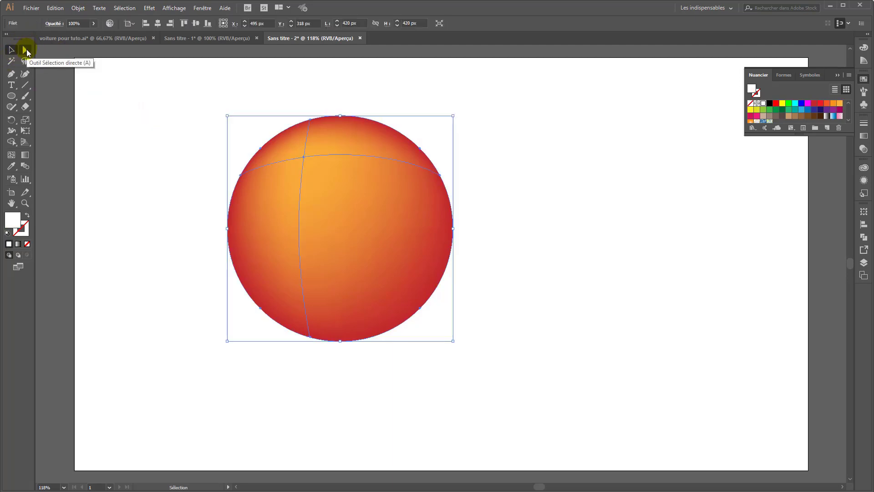
pyautogui.click(25, 50)
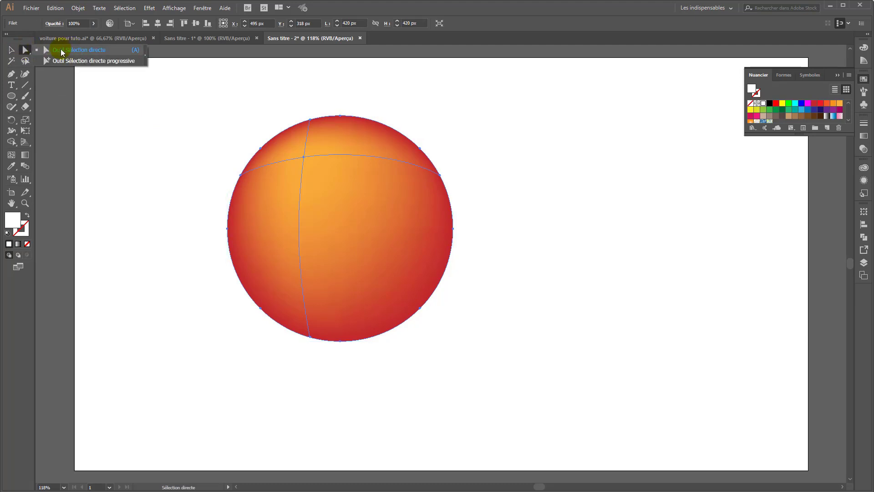
pyautogui.click(84, 50)
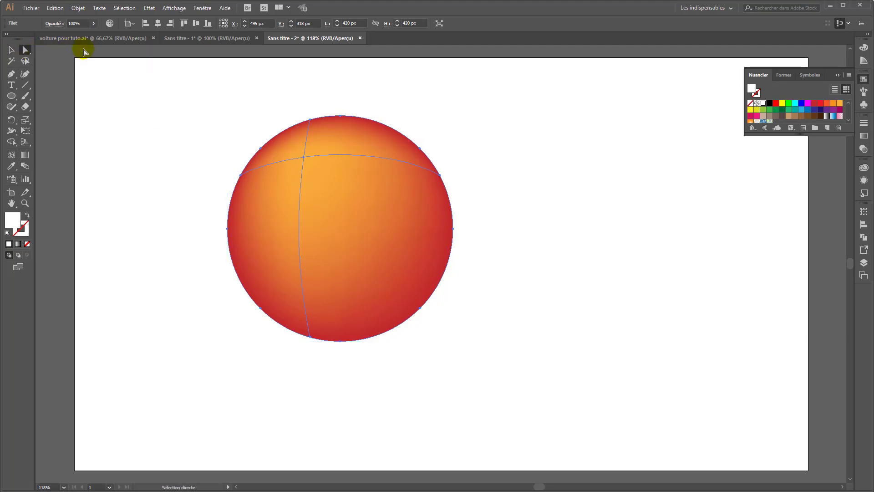
pyautogui.click(304, 158)
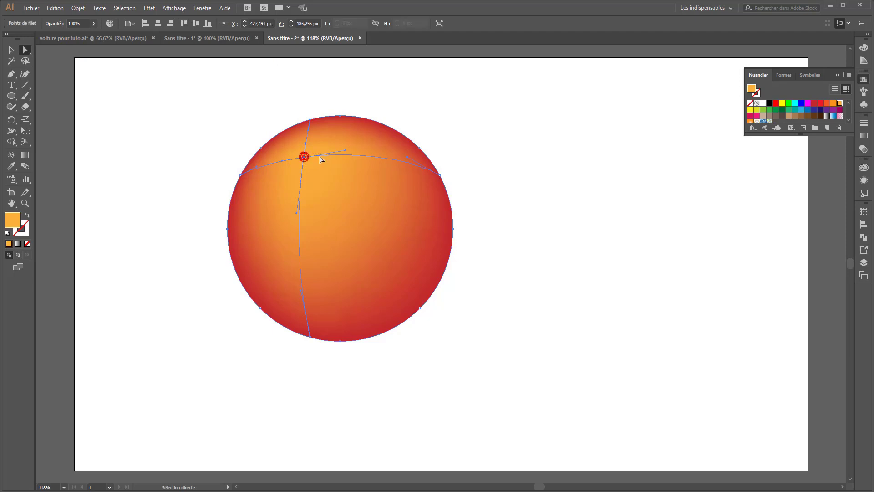
pyautogui.moveTo(304, 158); pyautogui.dragTo(389, 253)
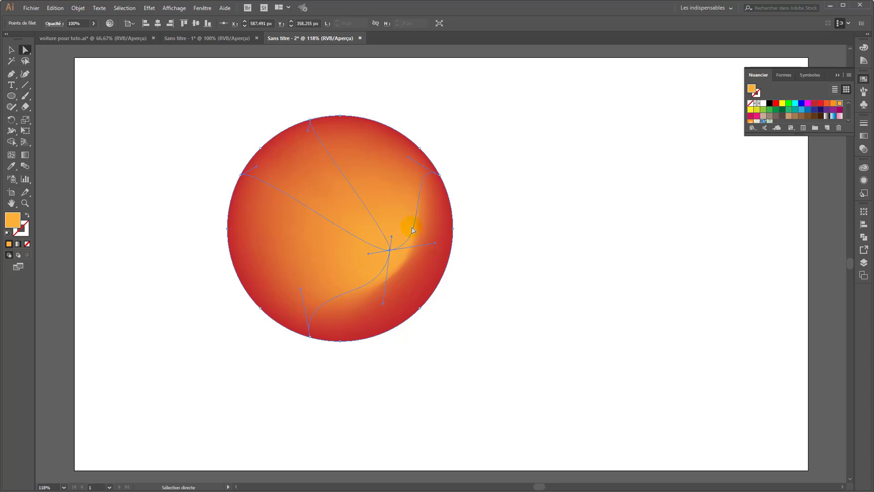
pyautogui.moveTo(389, 253); pyautogui.dragTo(297, 172)
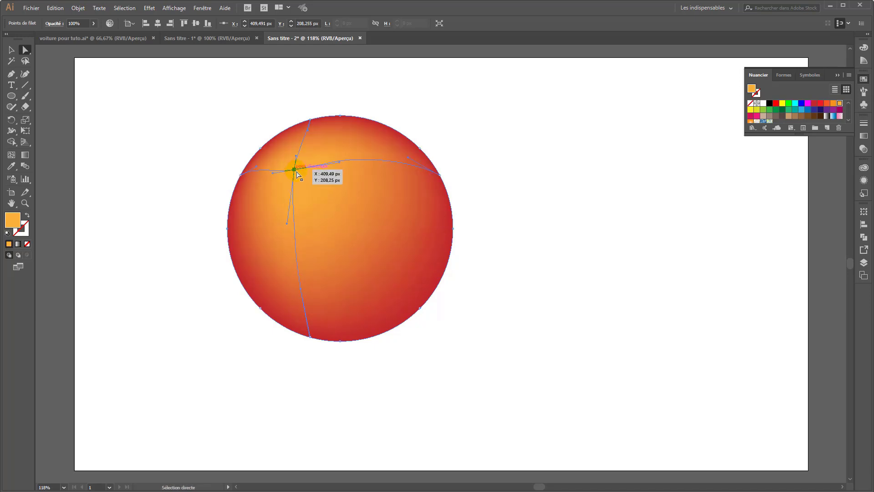
# Step: Lengthen the mesh point's lower handle and pull the handle of the lower edge point outwards to bend the vertical mesh line
pyautogui.click(282, 234)
pyautogui.moveTo(286, 227); pyautogui.dragTo(273, 283)
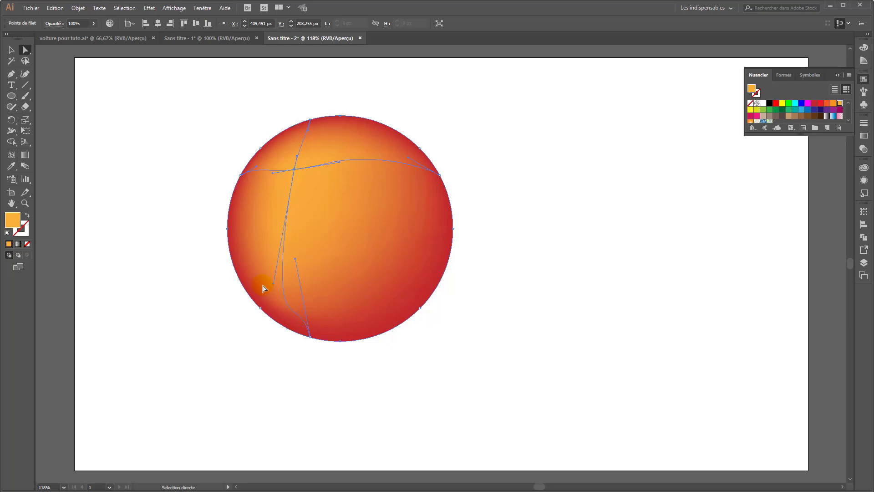
pyautogui.moveTo(295, 261); pyautogui.dragTo(258, 311)
pyautogui.click(304, 255)
# Step: Move the orange mesh point close to the circle's upper-left edge, adjust the mesh line above it and deselect
pyautogui.moveTo(294, 170); pyautogui.dragTo(286, 133)
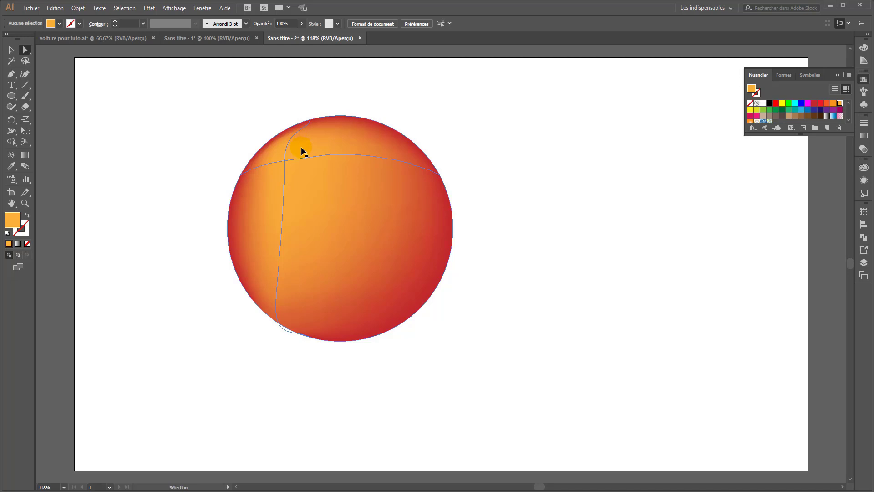
pyautogui.click(285, 159)
pyautogui.moveTo(308, 131); pyautogui.dragTo(296, 130)
pyautogui.moveTo(284, 164)
pyautogui.mouseDown()
pyautogui.moveTo(275, 149)
pyautogui.moveTo(268, 163)
pyautogui.mouseUp()
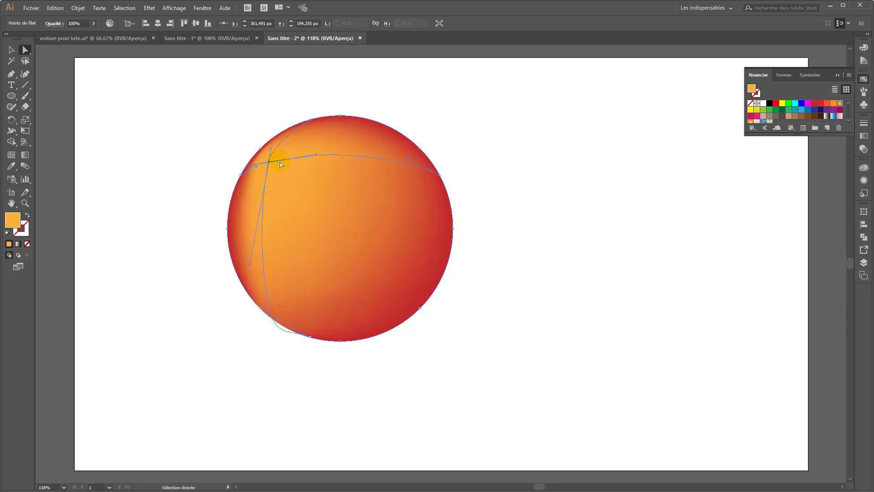
pyautogui.click(244, 121)
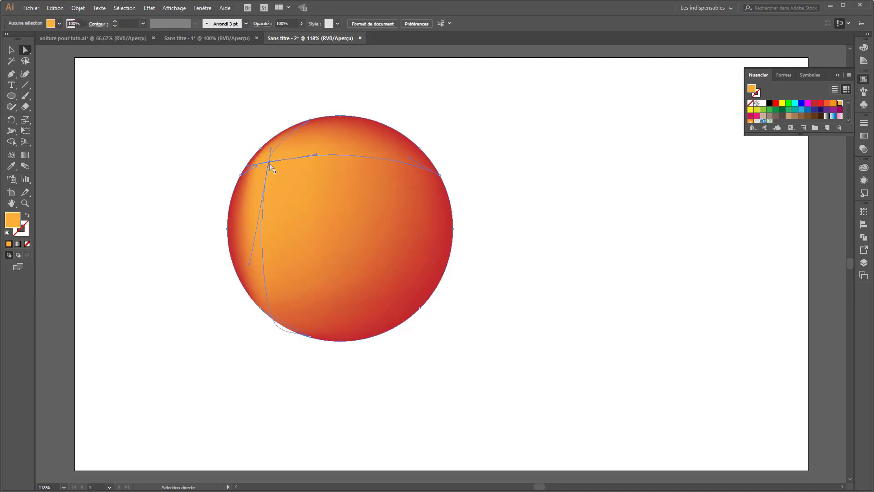
# Step: Add a second mesh point in the circle's lower-right area, colour it yellow and deselect the circle
pyautogui.click(270, 163)
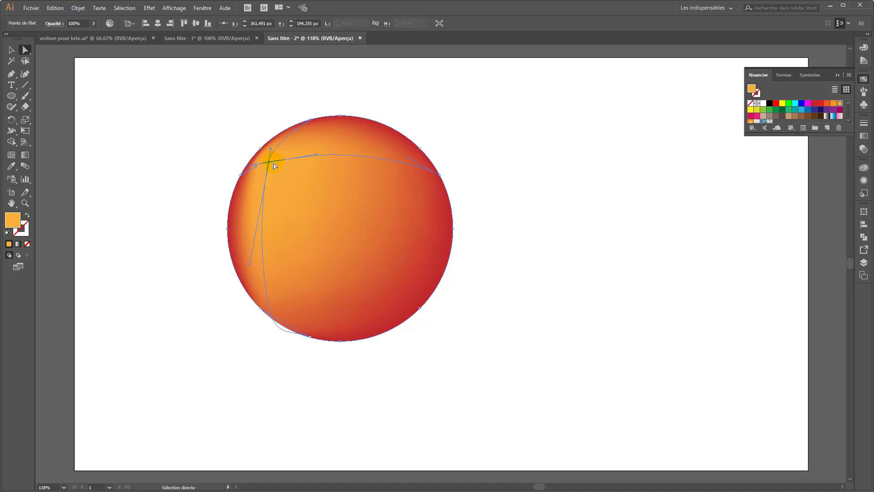
pyautogui.click(14, 153)
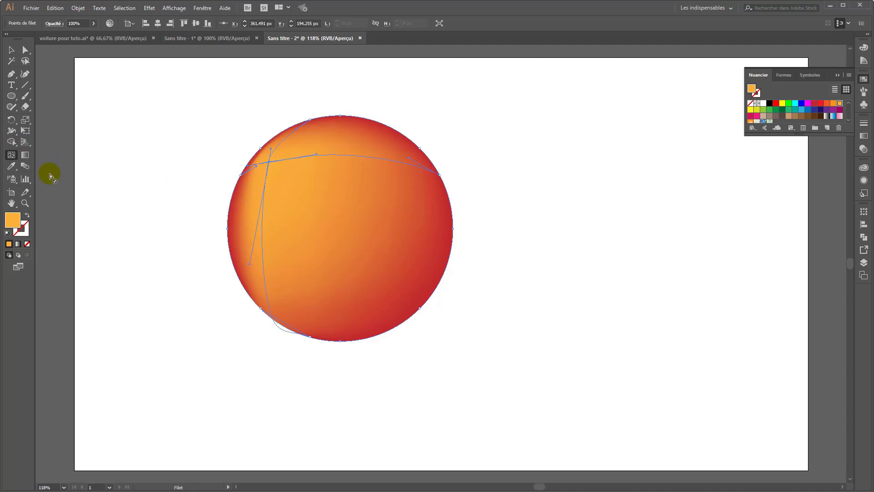
pyautogui.click(408, 279)
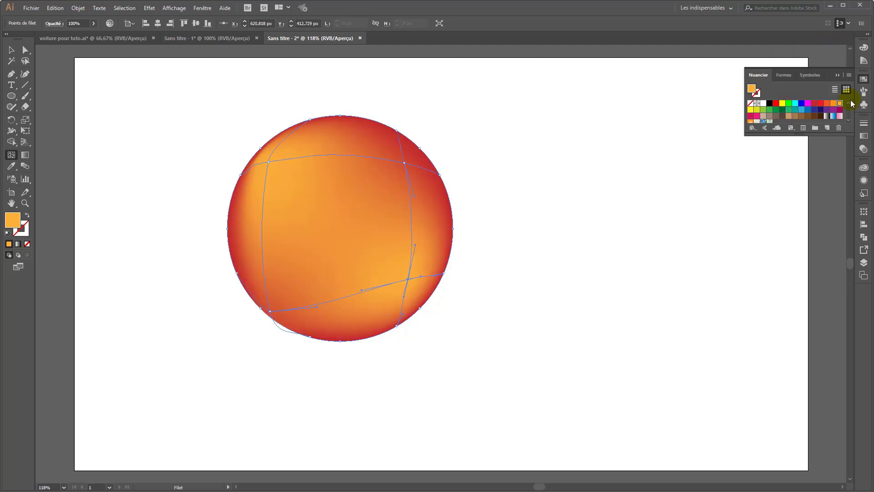
pyautogui.click(751, 110)
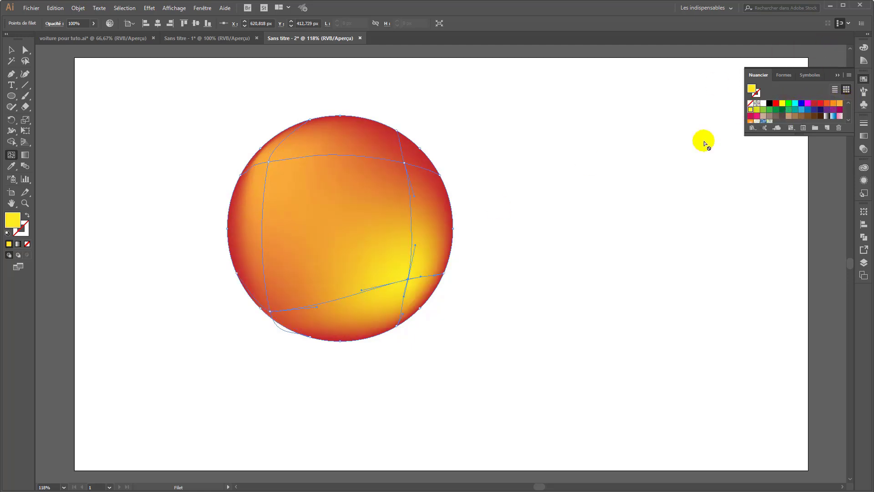
pyautogui.click(12, 49)
pyautogui.click(134, 91)
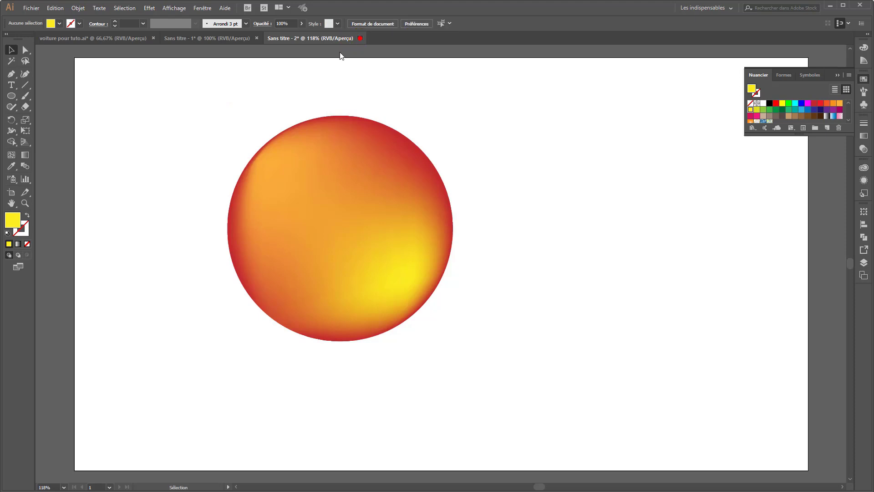
# Step: Switch to the Sans titre - 1 document and try out selecting the cartoon character's bent arm as a group
pyautogui.click(221, 37)
pyautogui.click(425, 232)
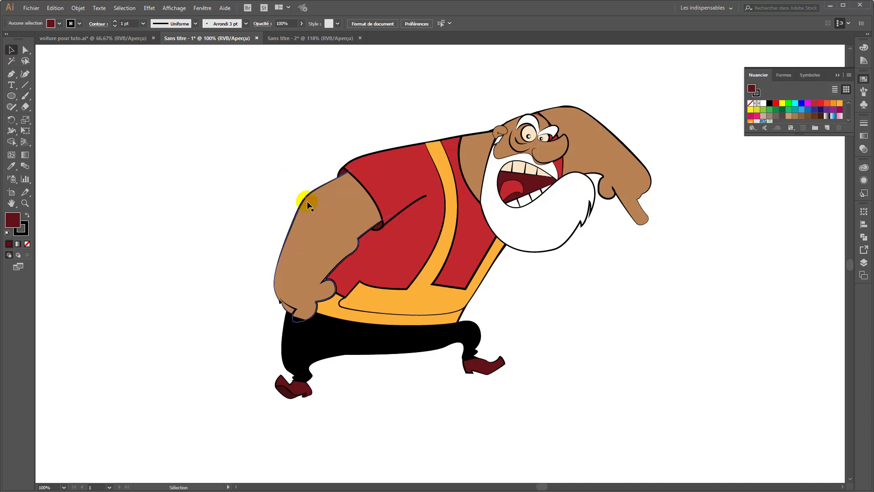
pyautogui.click(295, 211)
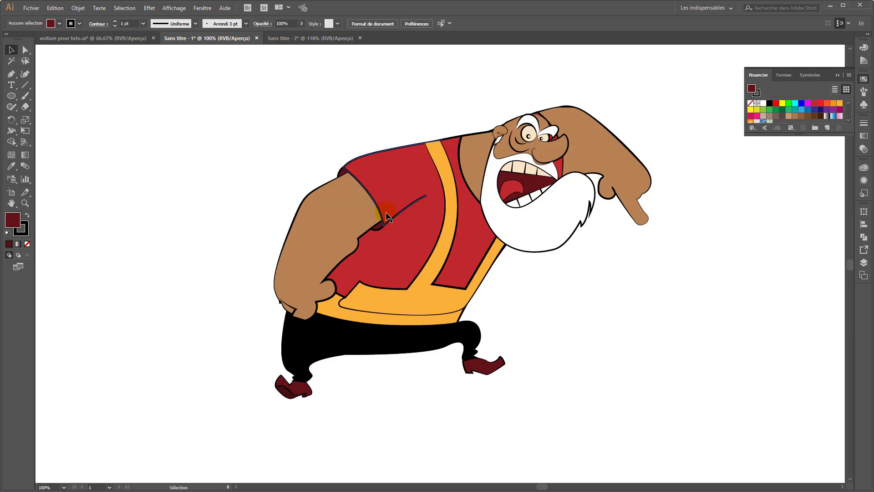
pyautogui.click(313, 213)
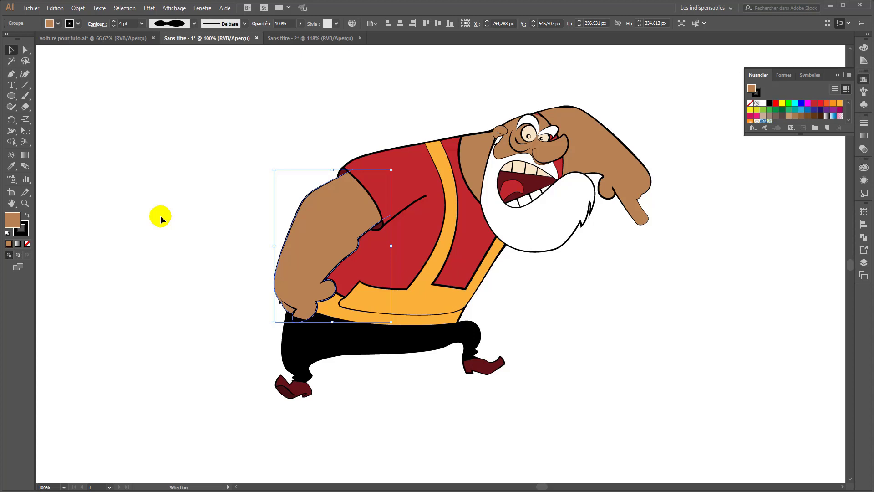
pyautogui.click(219, 203)
pyautogui.click(331, 201)
pyautogui.click(364, 192)
pyautogui.hotkey('ctrl', 'shift', 'a')
# Step: Ungroup the character's bent arm, group it again and deselect it
pyautogui.click(326, 230)
pyautogui.click(79, 8)
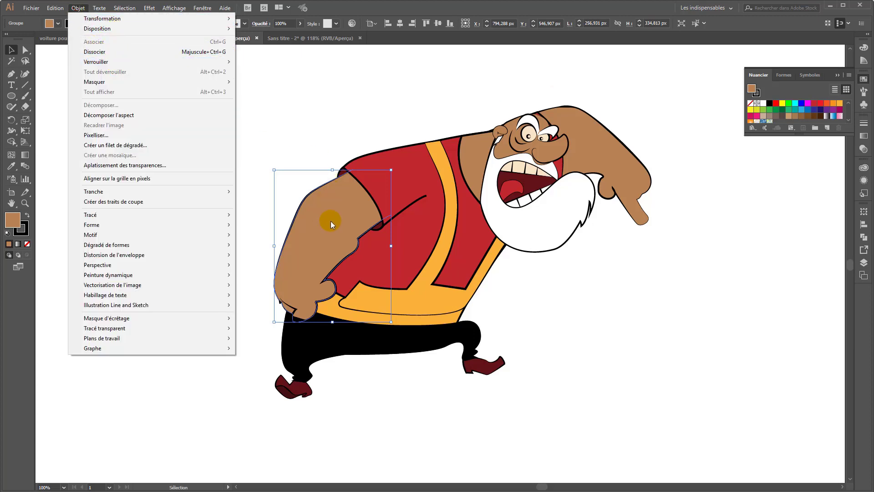
pyautogui.click(107, 52)
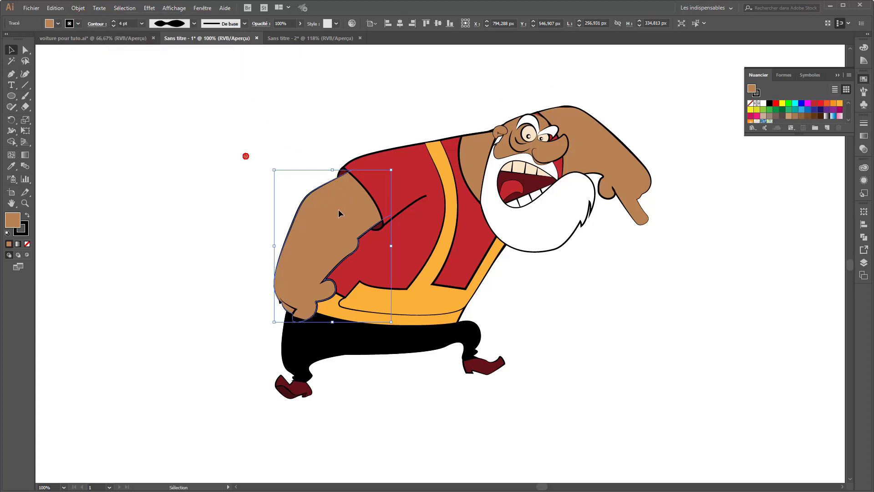
pyautogui.click(297, 163)
pyautogui.click(317, 215)
pyautogui.click(84, 9)
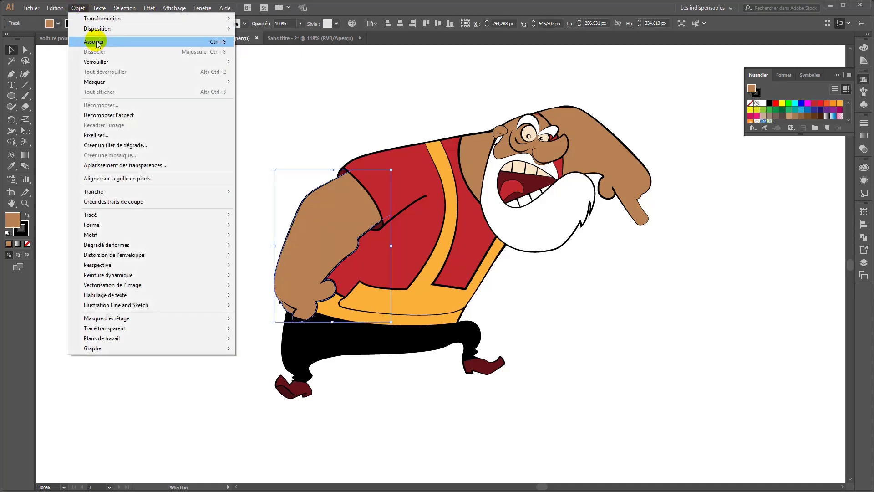
pyautogui.click(96, 42)
pyautogui.click(203, 220)
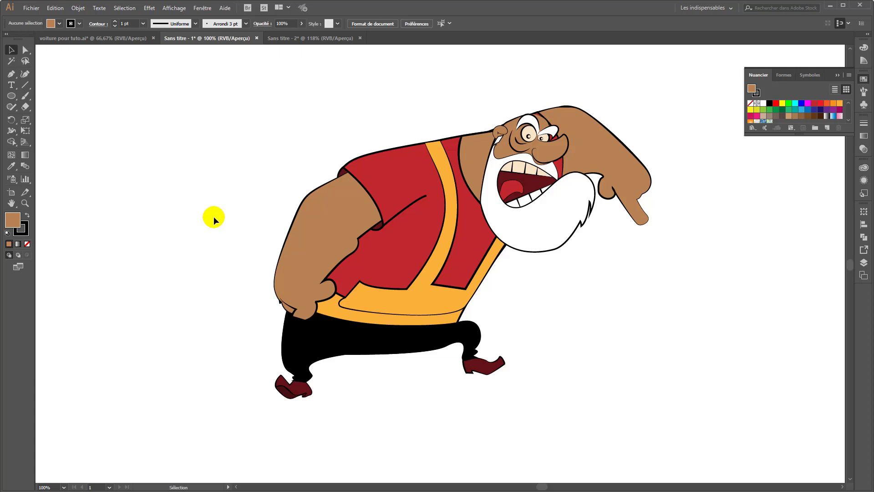
# Step: Move the two identical bent arm shapes off the character's body and place them apart on the empty area beside it
pyautogui.moveTo(305, 224); pyautogui.dragTo(190, 127)
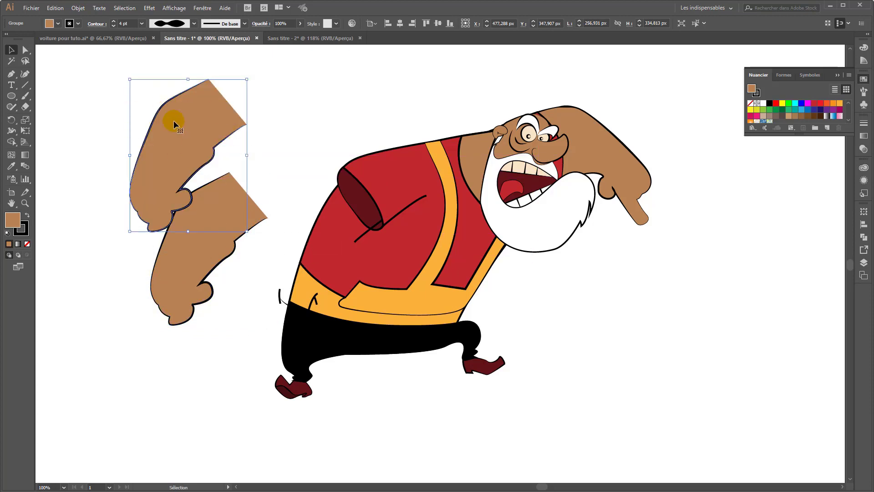
pyautogui.moveTo(182, 118); pyautogui.dragTo(161, 164)
pyautogui.moveTo(199, 215); pyautogui.dragTo(215, 260)
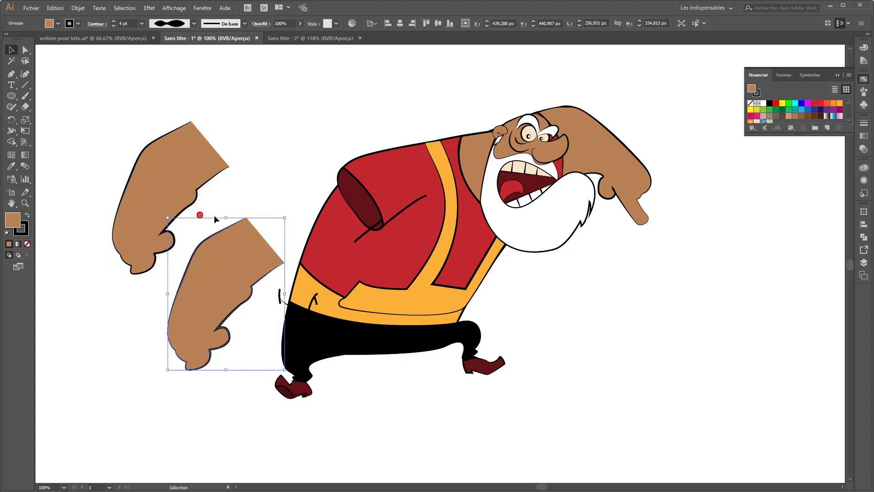
# Step: Move the upper arm shape further away from the lower one on the empty area beside the character
pyautogui.click(187, 158)
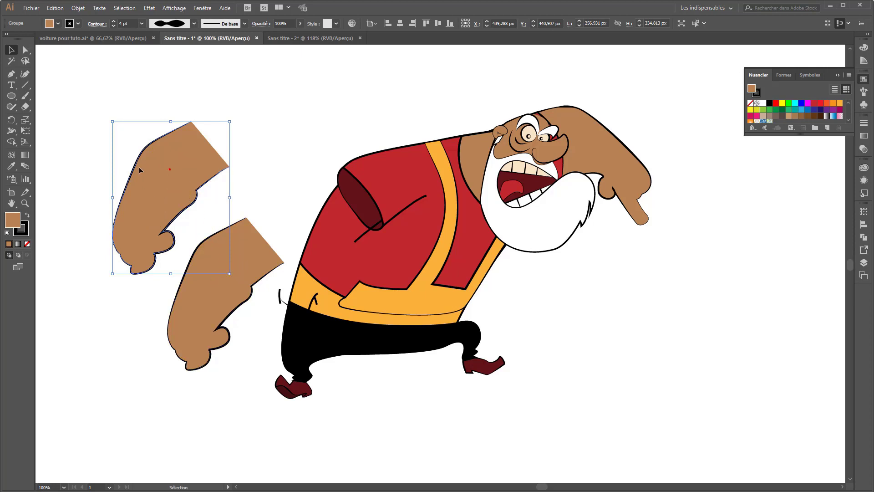
pyautogui.moveTo(191, 195); pyautogui.dragTo(165, 186)
pyautogui.moveTo(155, 152); pyautogui.dragTo(164, 111)
pyautogui.click(220, 263)
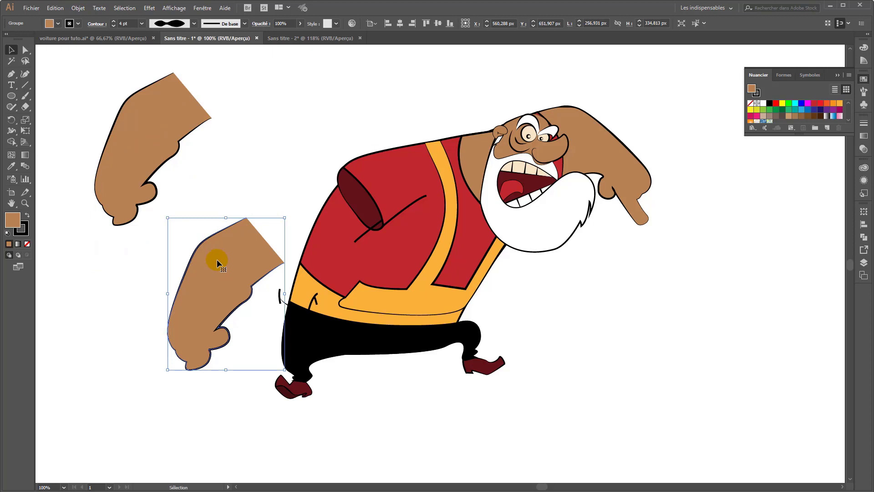
# Step: Undo all the moves of the two arm shapes back to the arm's placement on the character's body
pyautogui.hotkey('ctrl', 'z')
pyautogui.hotkey('ctrl', 'z')
pyautogui.hotkey('ctrl', 'z')
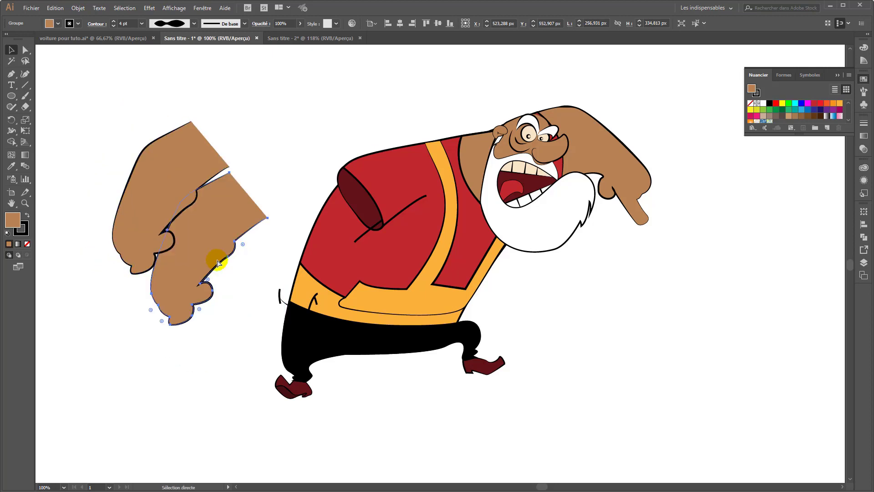
pyautogui.hotkey('ctrl', 'z')
pyautogui.hotkey('ctrl', 'z')
pyautogui.hotkey('ctrl', 'z')
pyautogui.hotkey('ctrl', 'z')
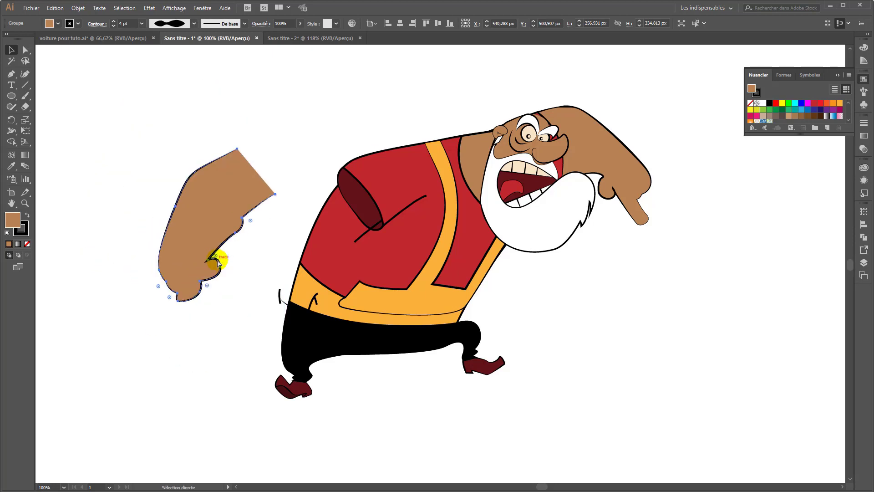
pyautogui.hotkey('ctrl', 'z')
# Step: Select the character's bent arm group and isolate it for editing
pyautogui.press('v')
pyautogui.click(302, 230)
pyautogui.click(78, 9)
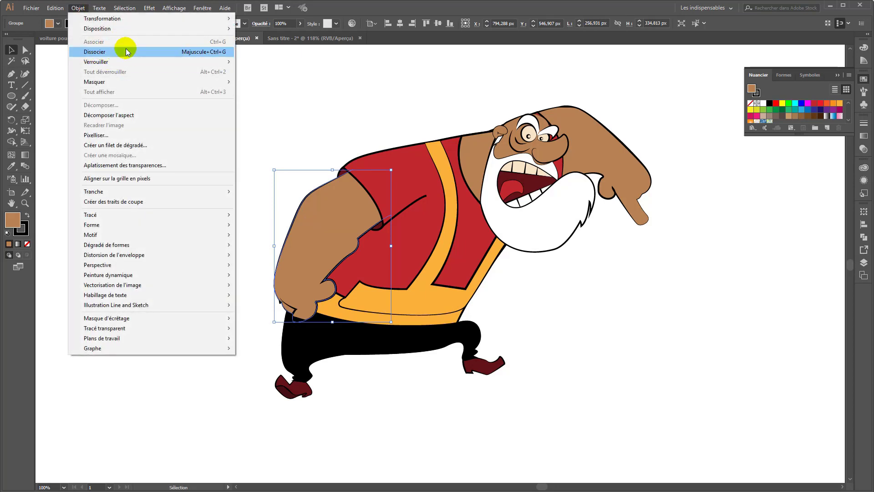
pyautogui.click(318, 210)
pyautogui.rightClick(334, 195)
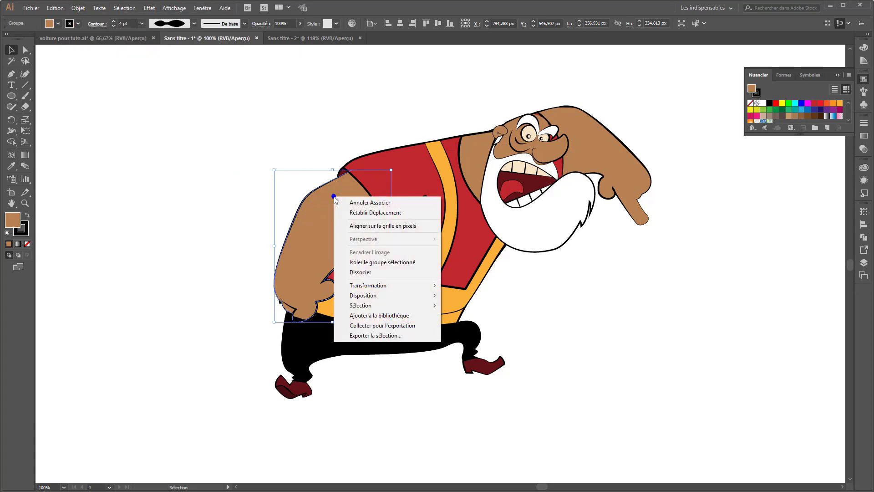
pyautogui.click(388, 263)
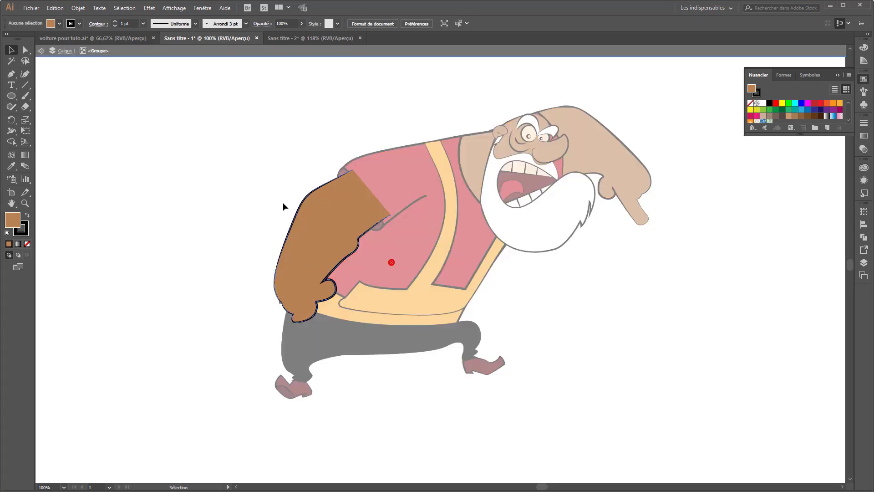
pyautogui.click(242, 152)
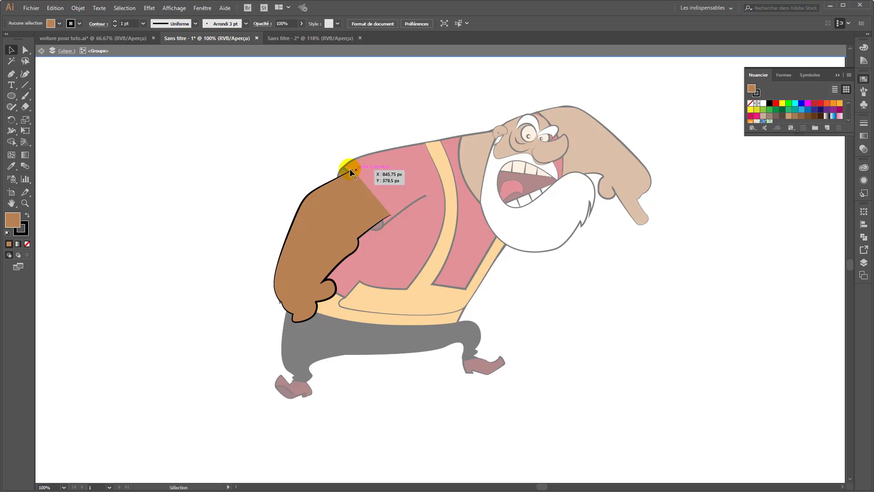
pyautogui.click(321, 228)
pyautogui.click(275, 160)
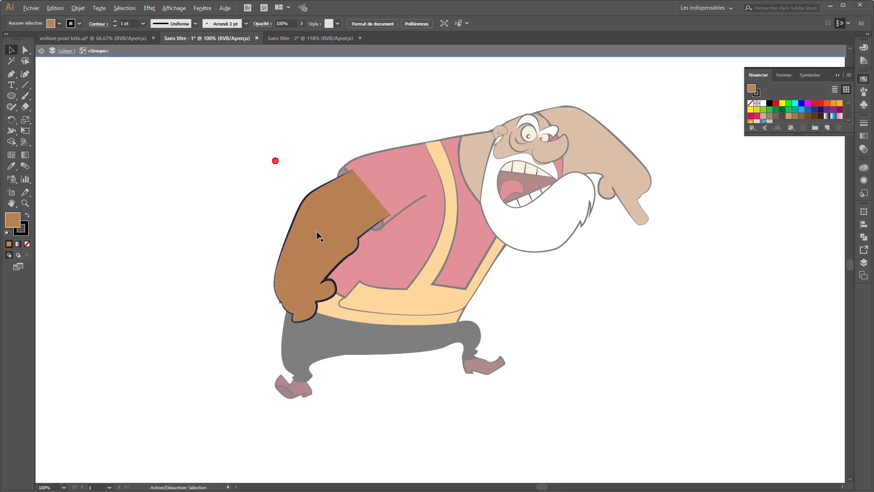
# Step: Duplicate the isolated bent arm and place the copy on the empty area beside the character's body
pyautogui.scroll(2, 327, 222)
pyautogui.click(338, 205)
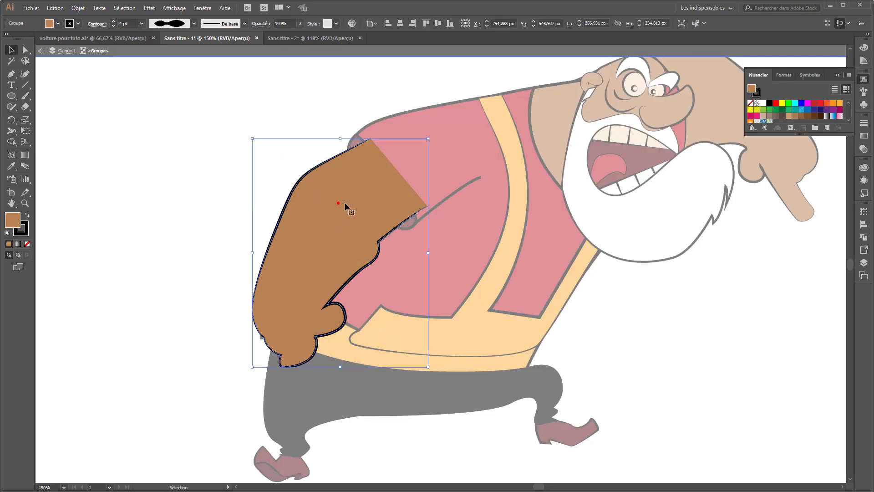
pyautogui.click(97, 24)
pyautogui.click(100, 25)
pyautogui.click(340, 266)
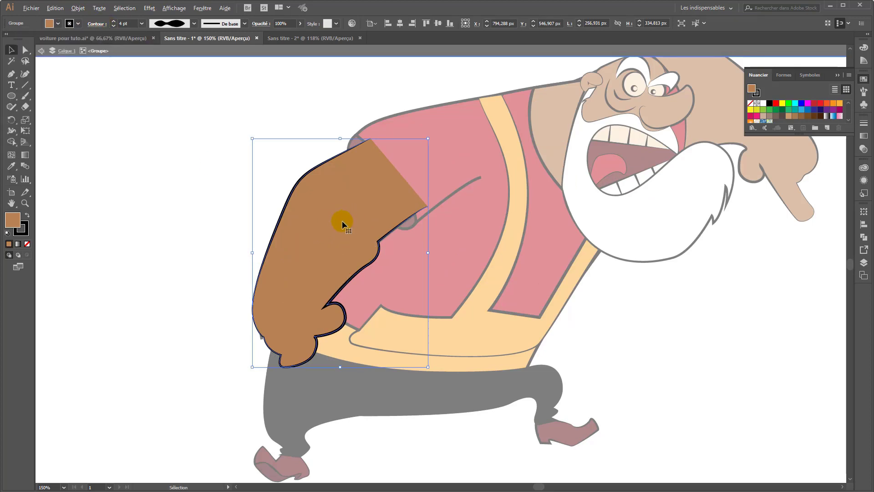
pyautogui.press('ctrl')
pyautogui.press('ctrl')
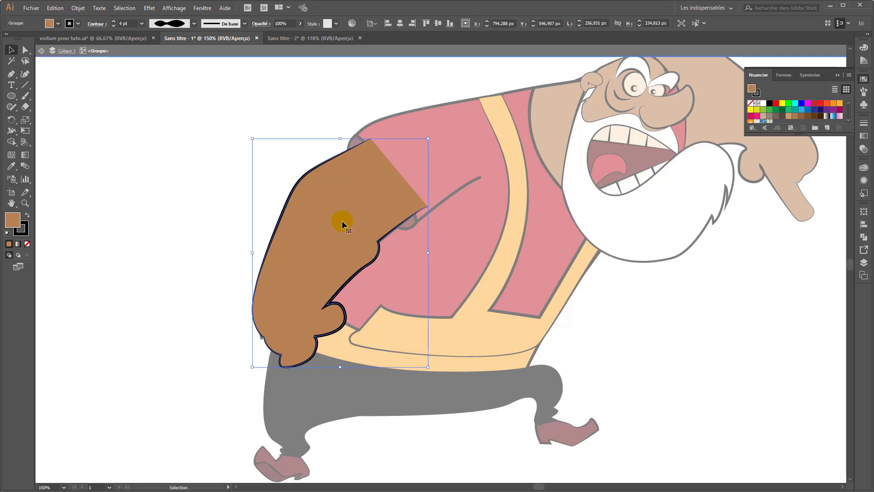
pyautogui.click(227, 201)
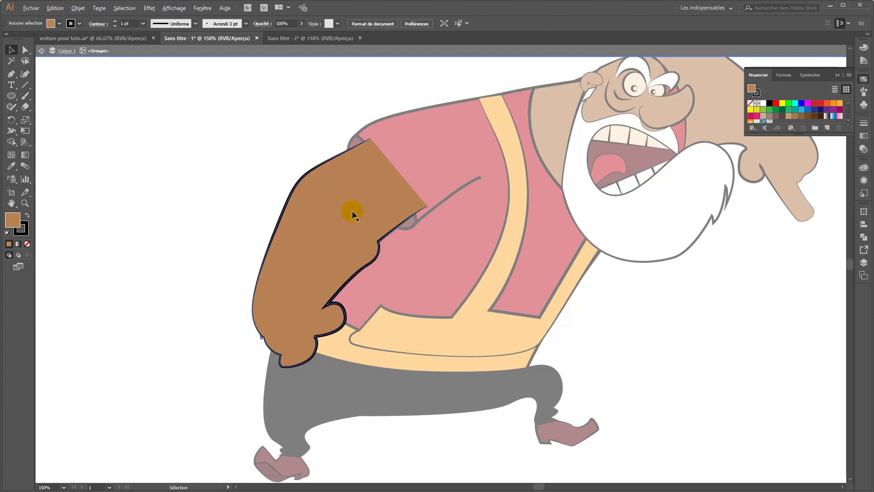
pyautogui.moveTo(349, 212); pyautogui.dragTo(200, 184)
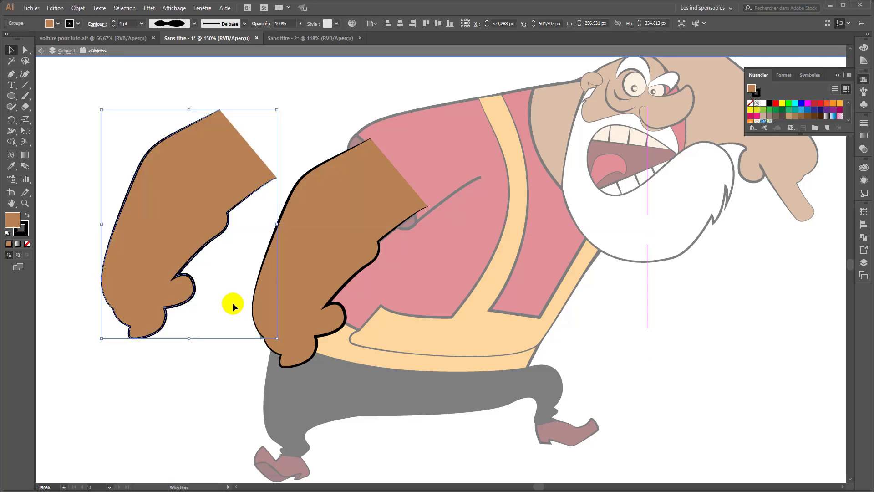
# Step: Remove the stroke from the arm copy beside the body, keeping its brown fill
pyautogui.click(187, 195)
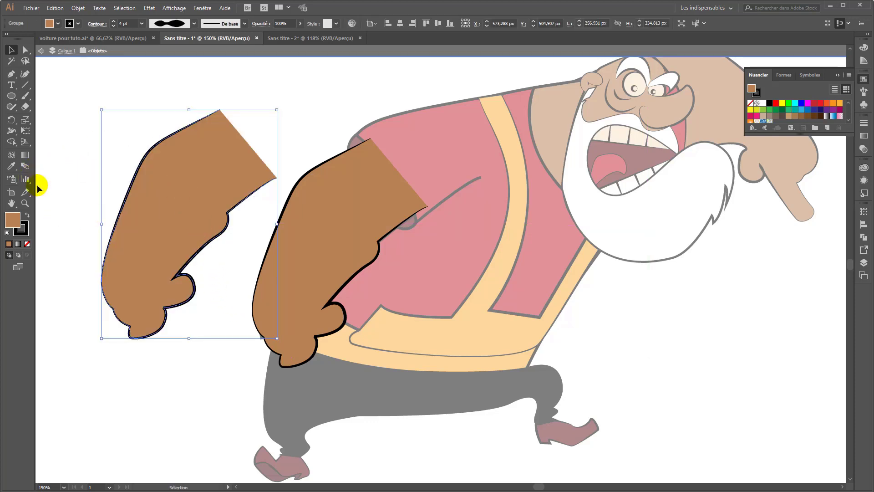
pyautogui.click(78, 23)
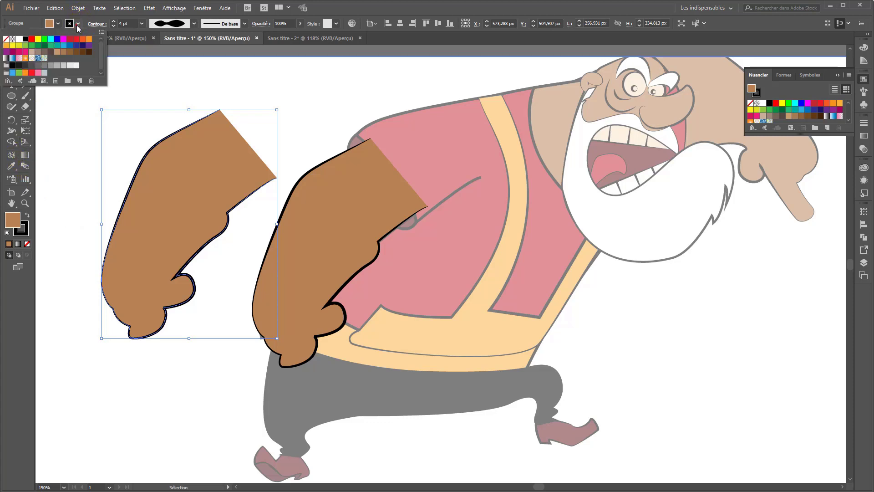
pyautogui.click(6, 39)
pyautogui.click(241, 111)
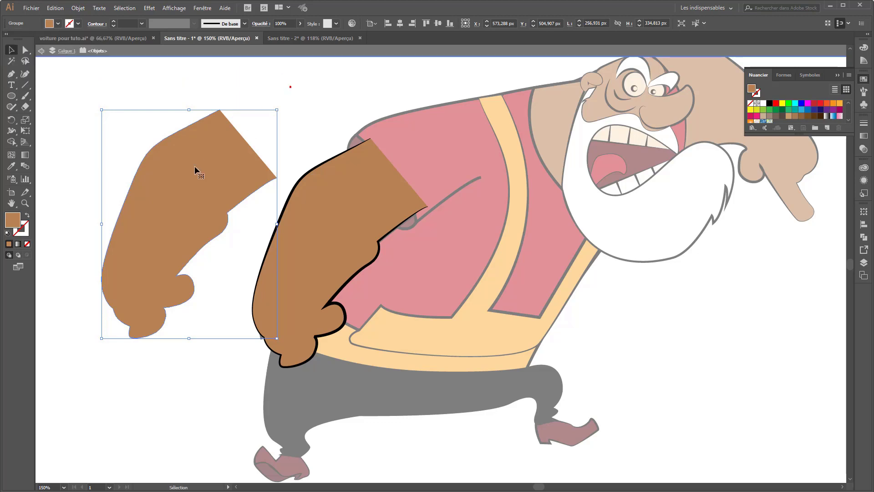
pyautogui.click(191, 168)
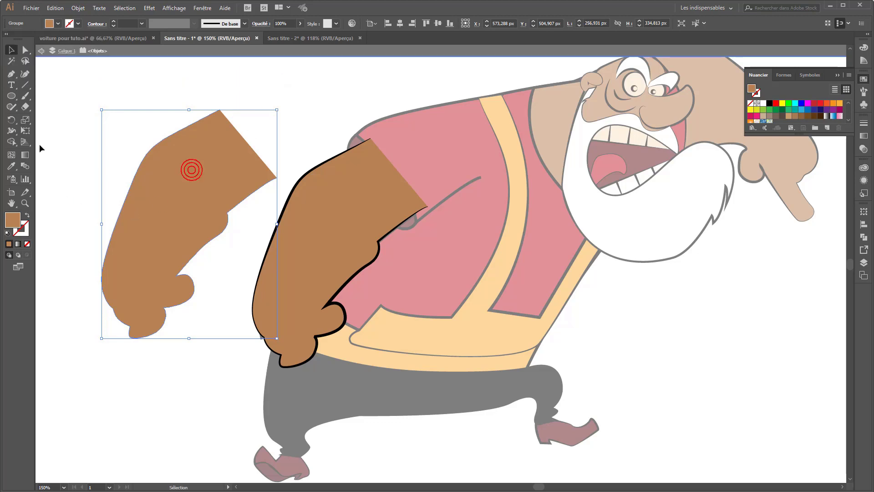
# Step: Add a gradient mesh point on the arm copy's upper edge near the elbow bend and colour it light orange
pyautogui.click(12, 156)
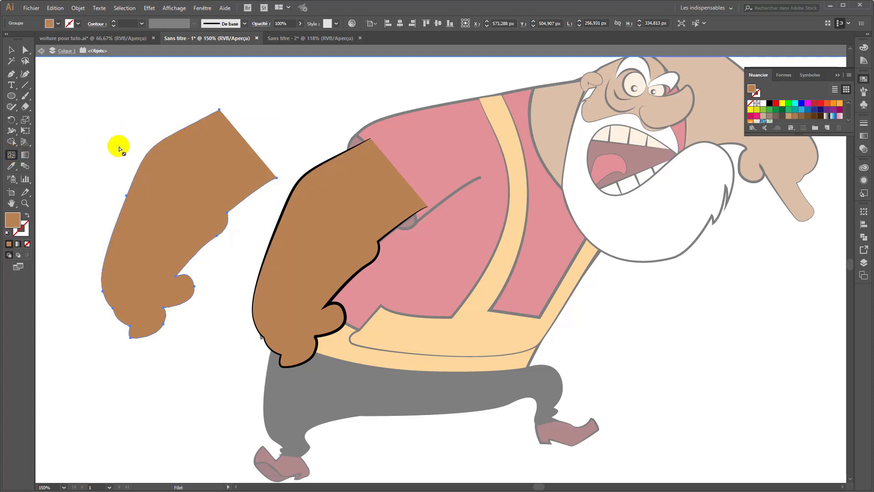
pyautogui.click(167, 137)
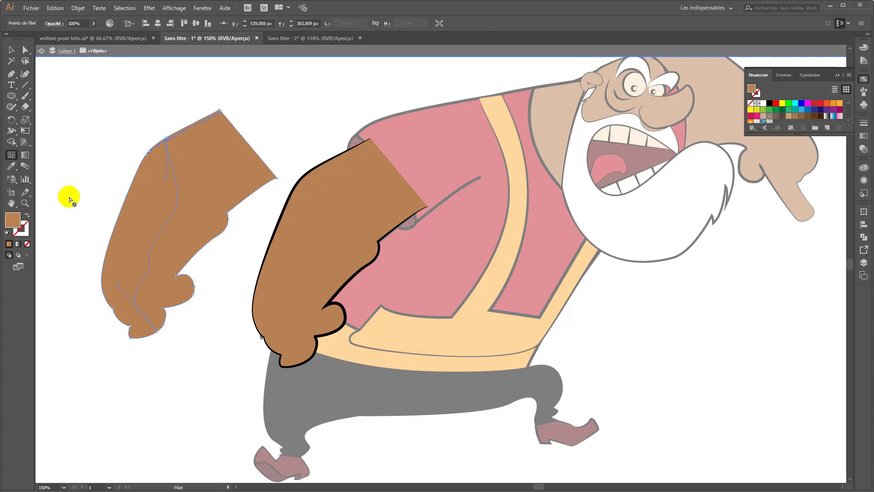
pyautogui.click(840, 103)
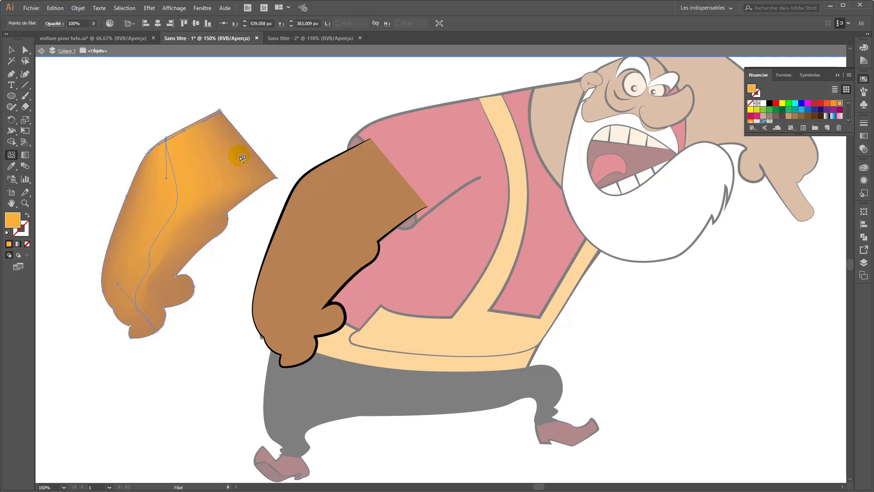
# Step: Reshape the orange mesh line towards the arm's outer edge by adjusting its handles and anchor, and deselect the arm
pyautogui.click(25, 50)
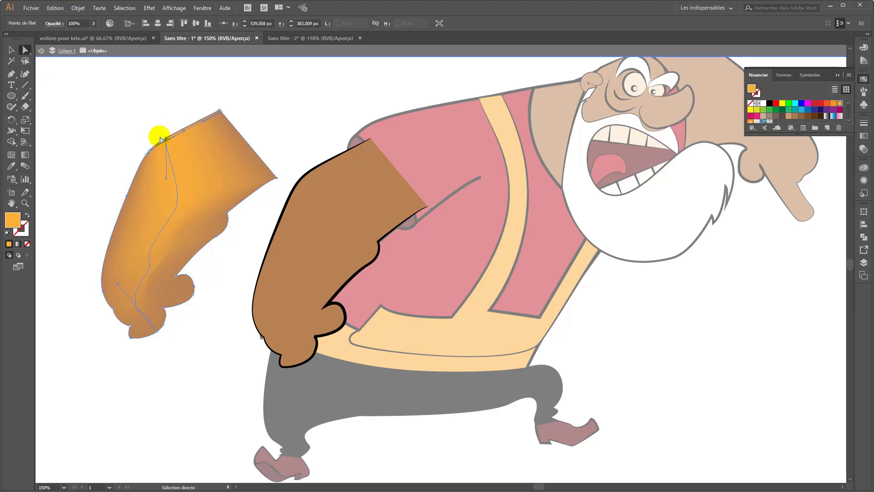
pyautogui.moveTo(168, 181)
pyautogui.mouseDown()
pyautogui.moveTo(122, 195)
pyautogui.moveTo(137, 184)
pyautogui.mouseUp()
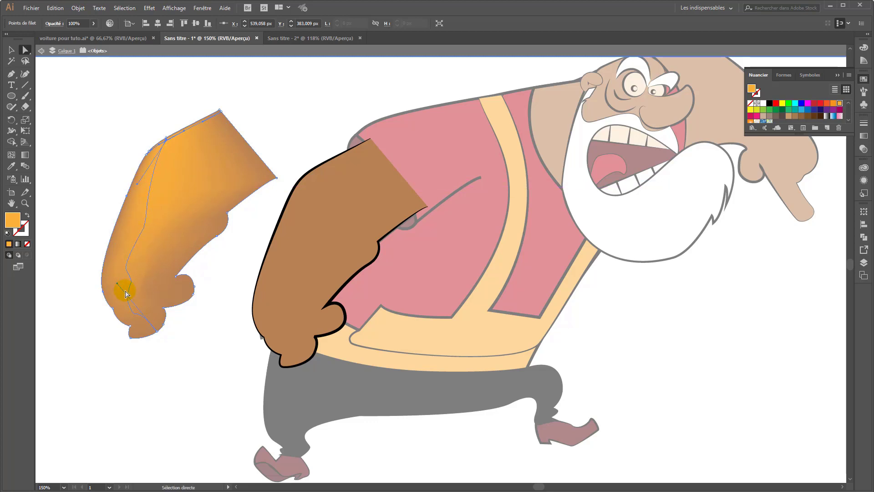
pyautogui.moveTo(118, 286); pyautogui.dragTo(118, 302)
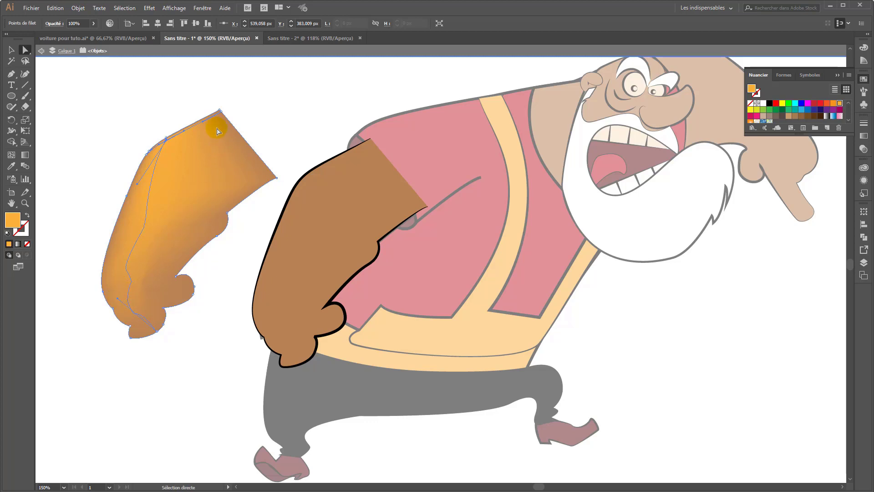
pyautogui.moveTo(163, 144); pyautogui.dragTo(160, 145)
pyautogui.click(156, 123)
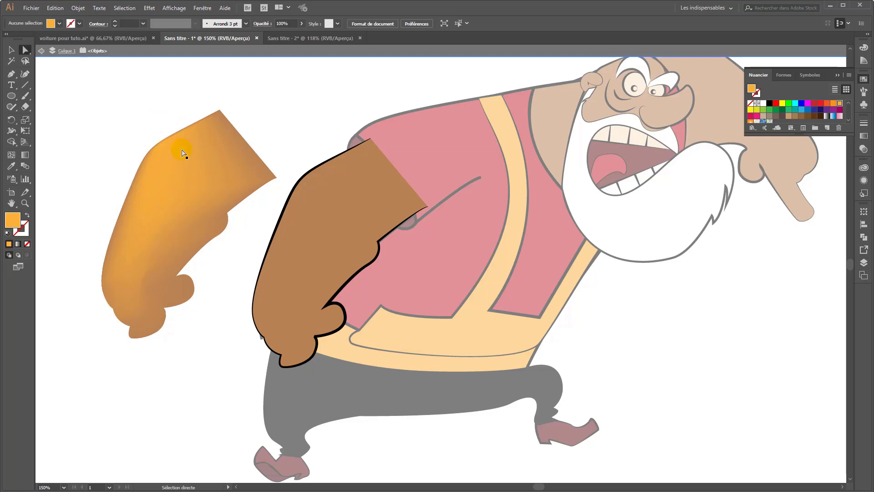
# Step: Add a mesh point at the lower corner of the arm's cut end, colour it brown R=140 G=98 B=57 and deselect
pyautogui.click(255, 159)
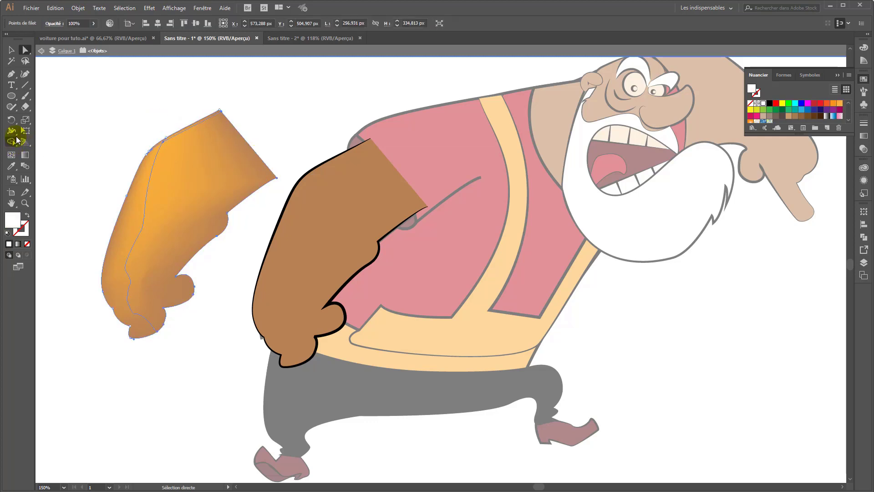
pyautogui.click(11, 155)
pyautogui.moveTo(276, 178); pyautogui.dragTo(274, 177)
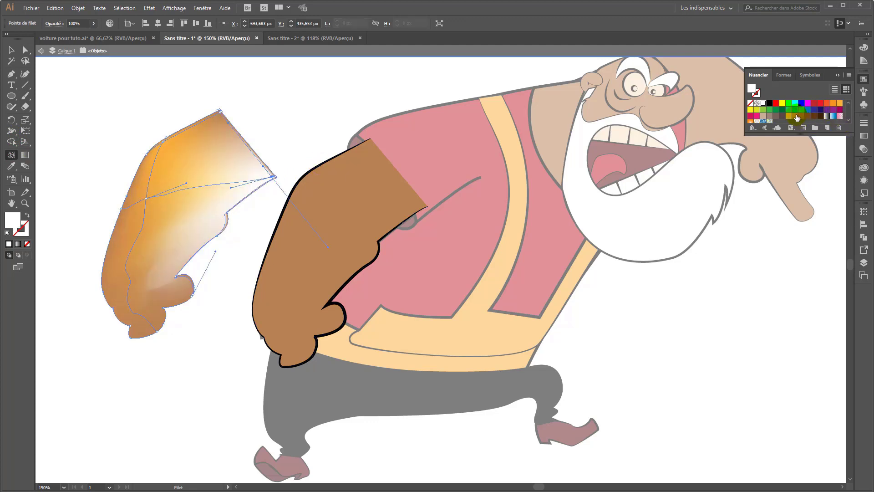
pyautogui.click(796, 116)
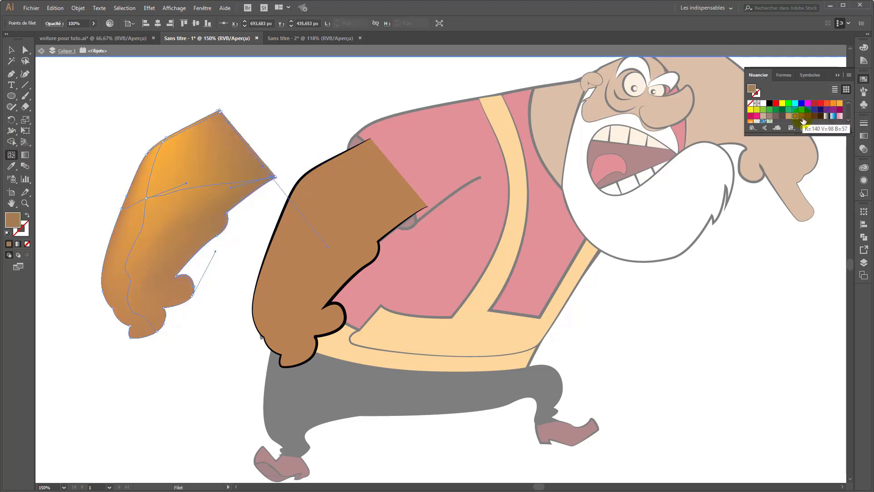
pyautogui.click(801, 116)
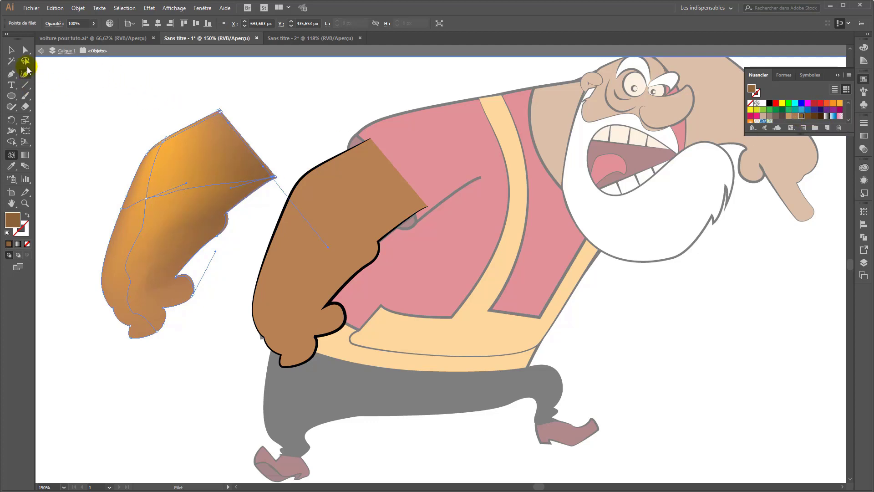
pyautogui.click(12, 50)
pyautogui.click(41, 125)
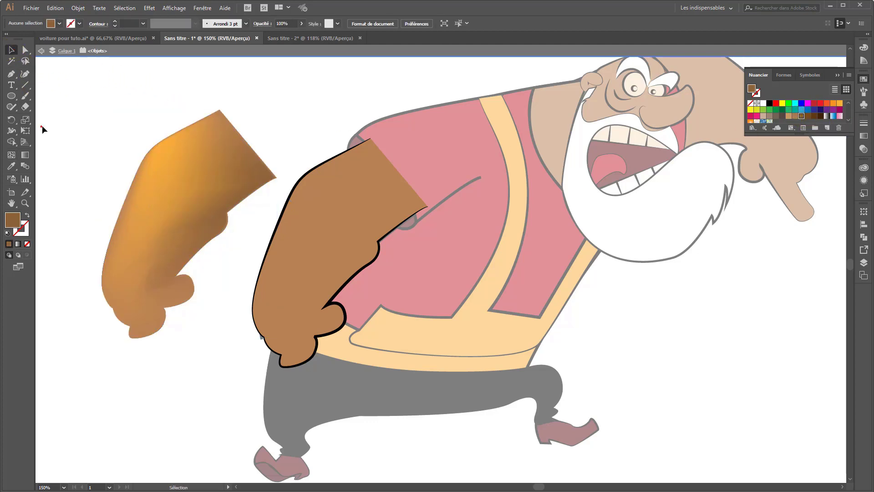
# Step: Try a mesh point at the bottom of the arm copy's hand in orange R=251 G=176 B=59 and undo it
pyautogui.click(165, 210)
pyautogui.press('u')
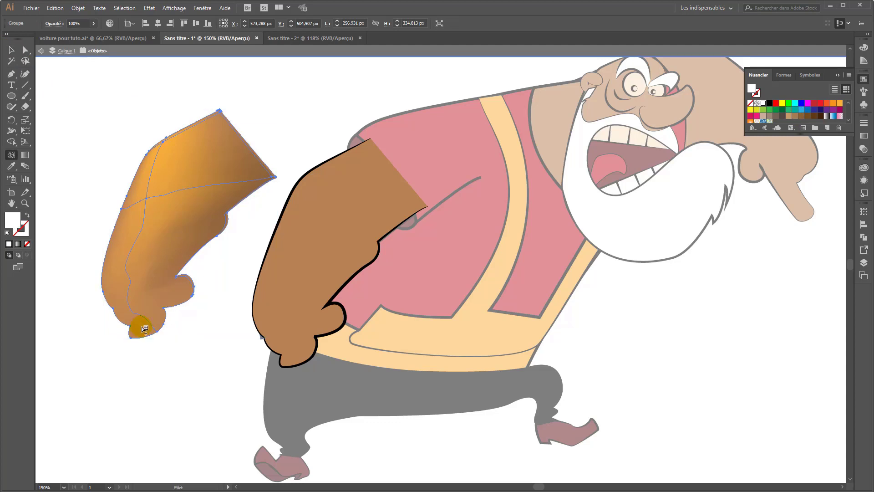
pyautogui.click(138, 333)
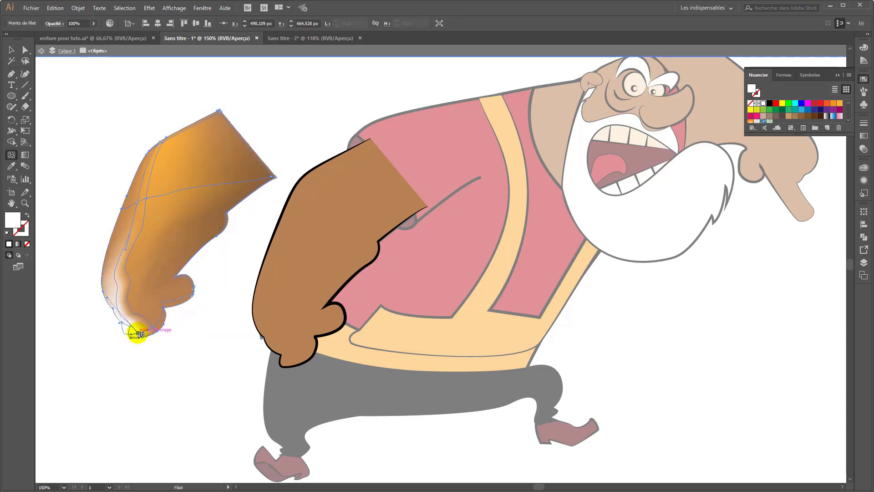
pyautogui.click(840, 103)
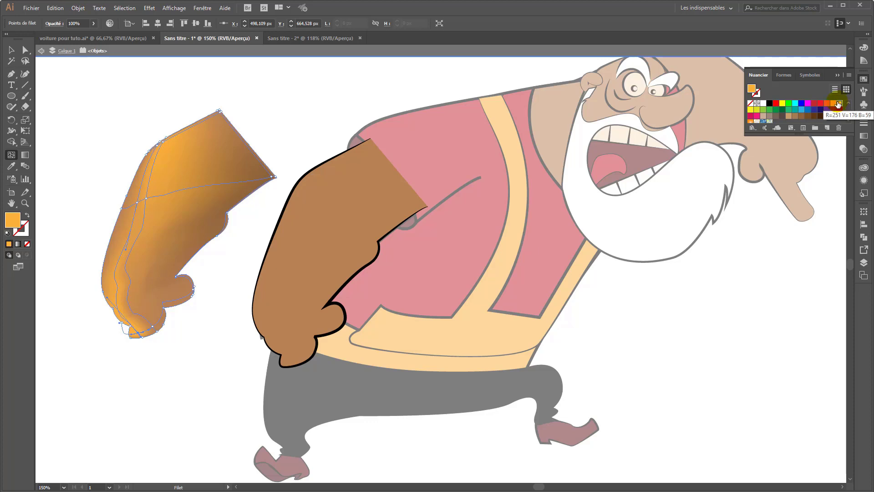
pyautogui.hotkey('ctrl', 'z')
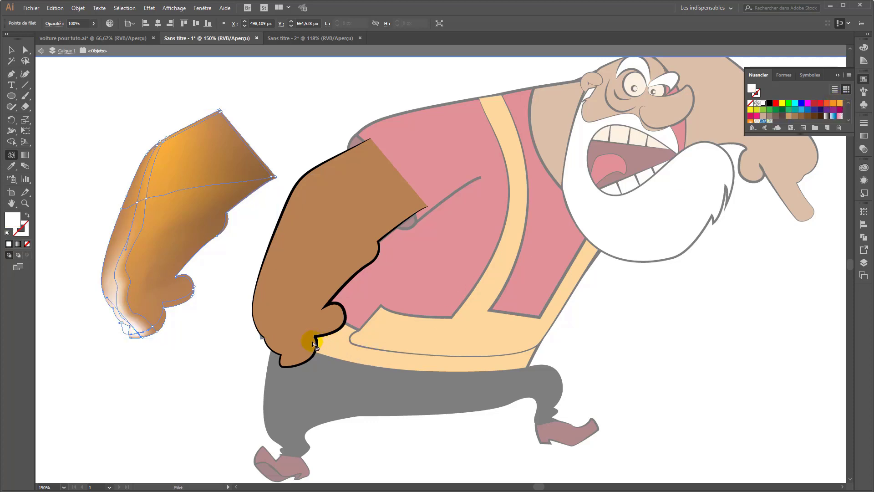
pyautogui.click(162, 324)
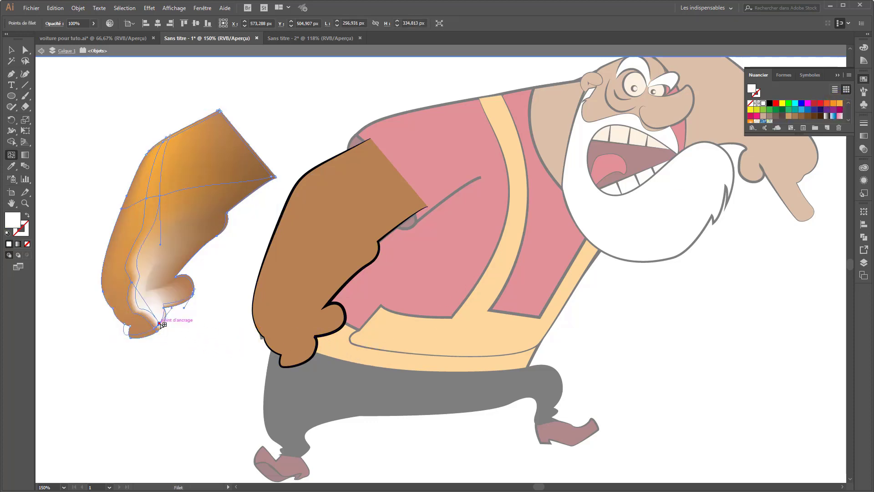
pyautogui.moveTo(161, 324); pyautogui.dragTo(190, 286)
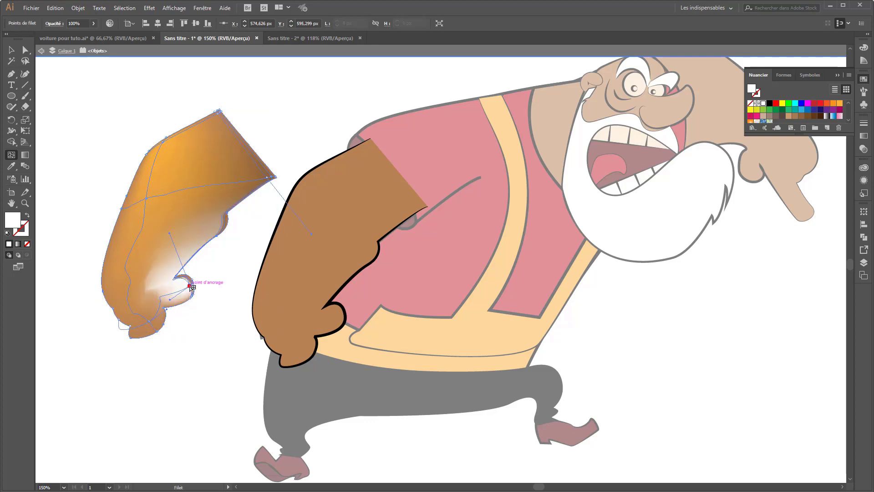
pyautogui.hotkey('ctrl', 'z')
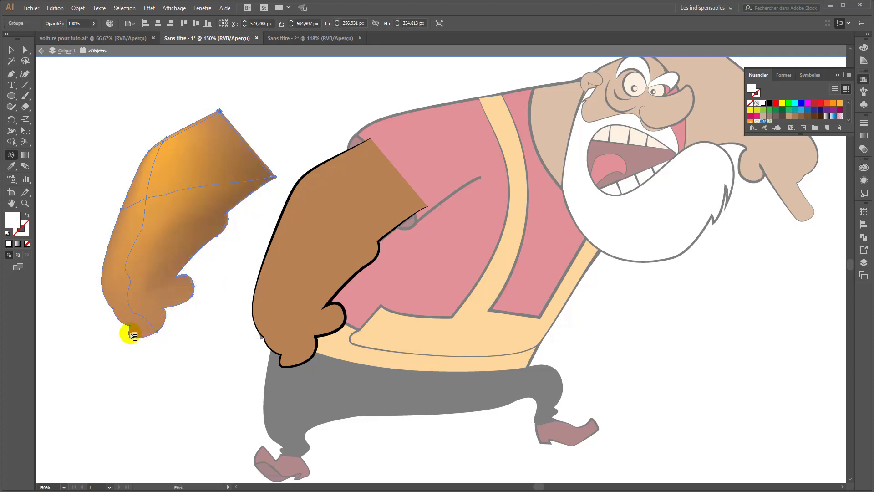
# Step: Add a mesh point at the lower tip of the arm copy's hand, colour it light orange and deselect the arm
pyautogui.click(133, 335)
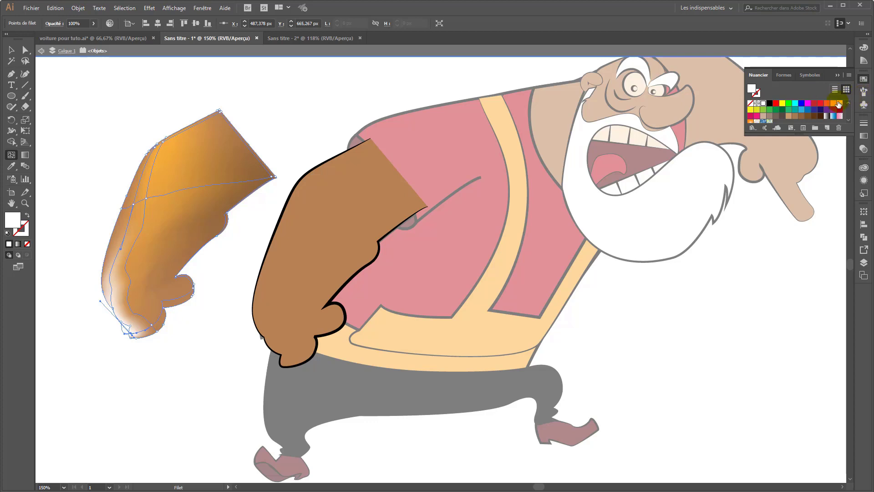
pyautogui.click(788, 116)
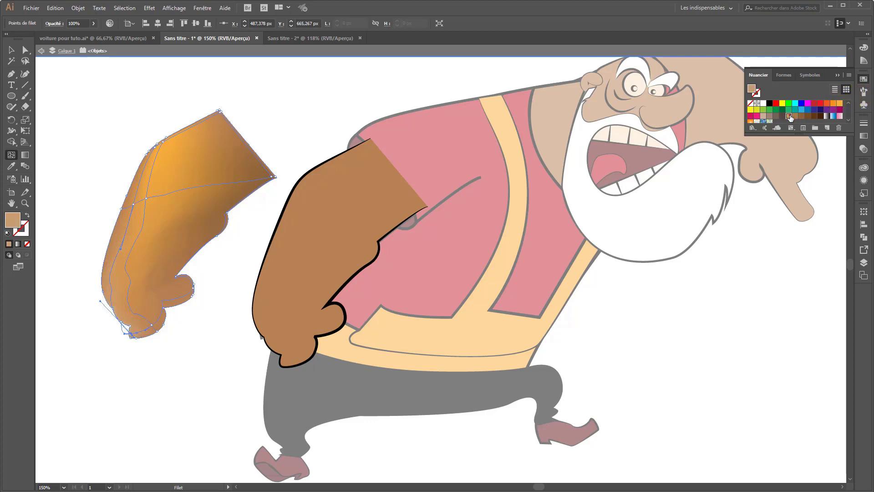
pyautogui.click(840, 104)
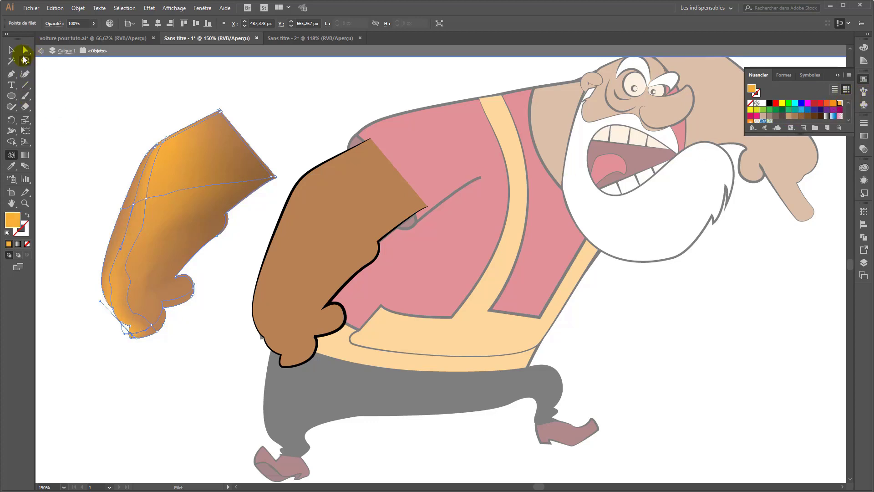
pyautogui.click(13, 50)
pyautogui.click(75, 73)
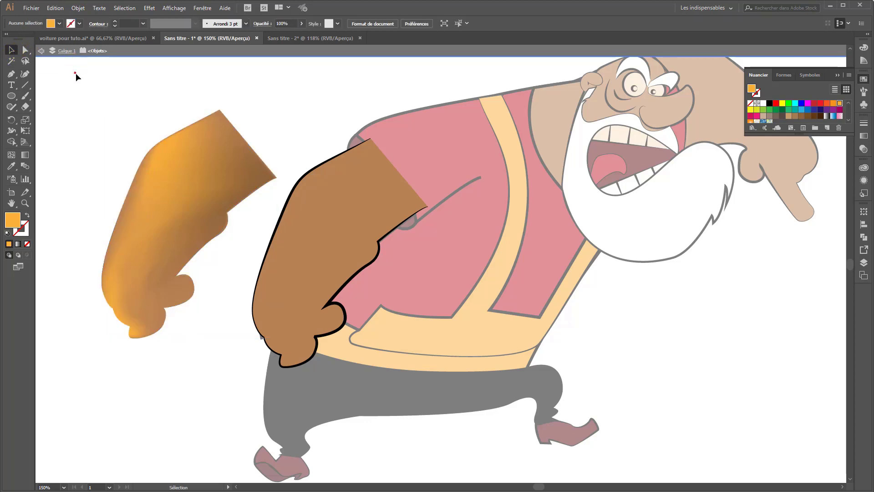
# Step: Move the shaded arm copy over the character's original arm, nudge it into alignment with the black outline and deselect it
pyautogui.moveTo(188, 167); pyautogui.dragTo(378, 186)
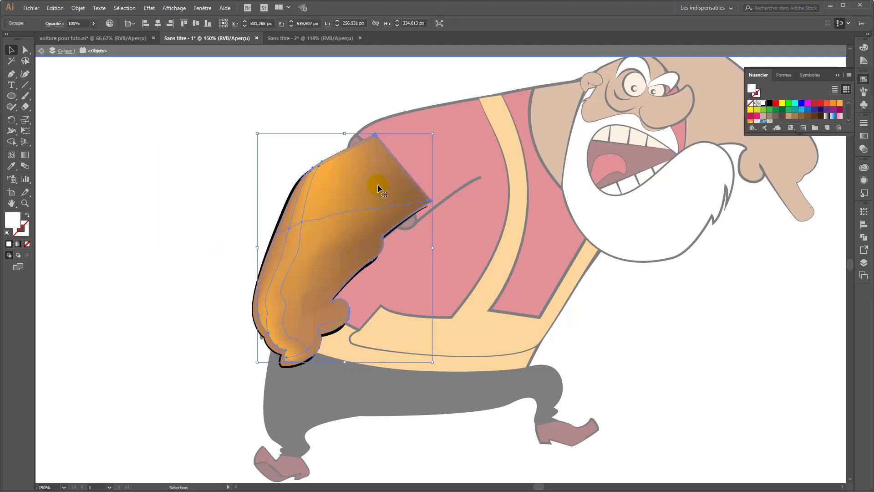
pyautogui.press('Left')
pyautogui.press('Down')
pyautogui.press('Down')
pyautogui.press('Left')
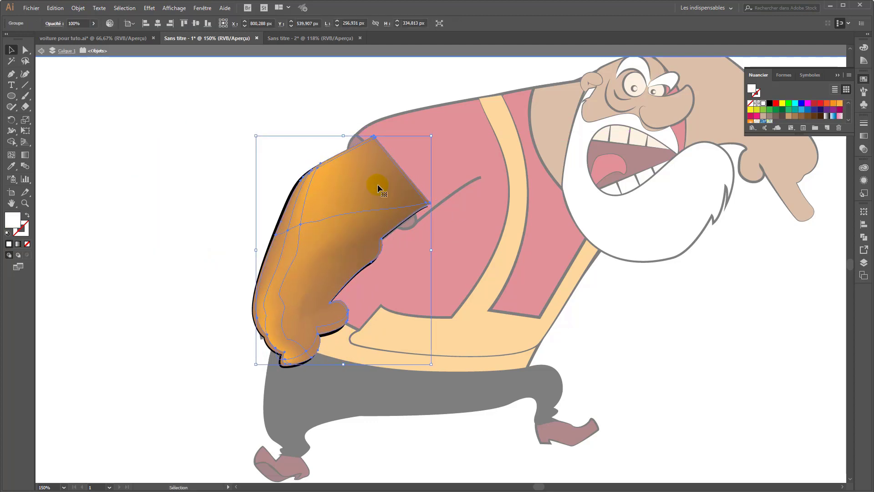
pyautogui.press('Left')
pyautogui.press('Down')
pyautogui.press('Down')
pyautogui.press('Down')
pyautogui.press('Left')
pyautogui.press('Left')
pyautogui.press('Left')
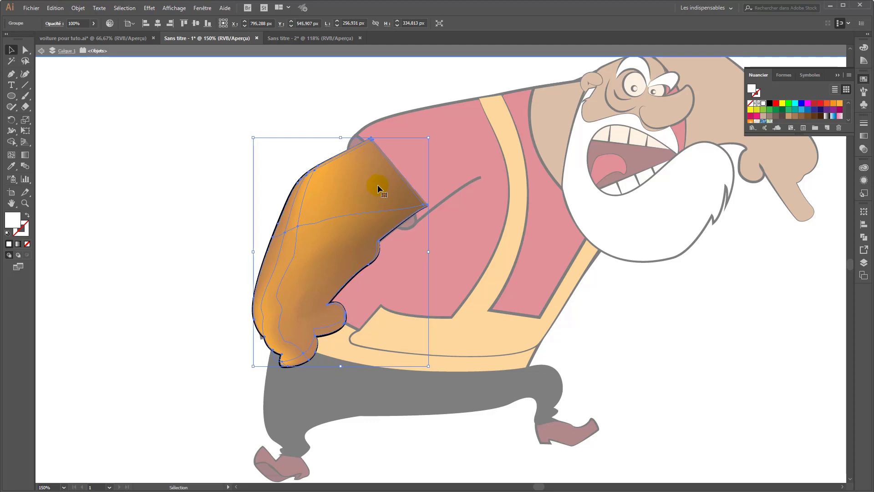
pyautogui.press('Down')
pyautogui.press('Down')
pyautogui.press('Left')
pyautogui.press('Right')
pyautogui.press('Right')
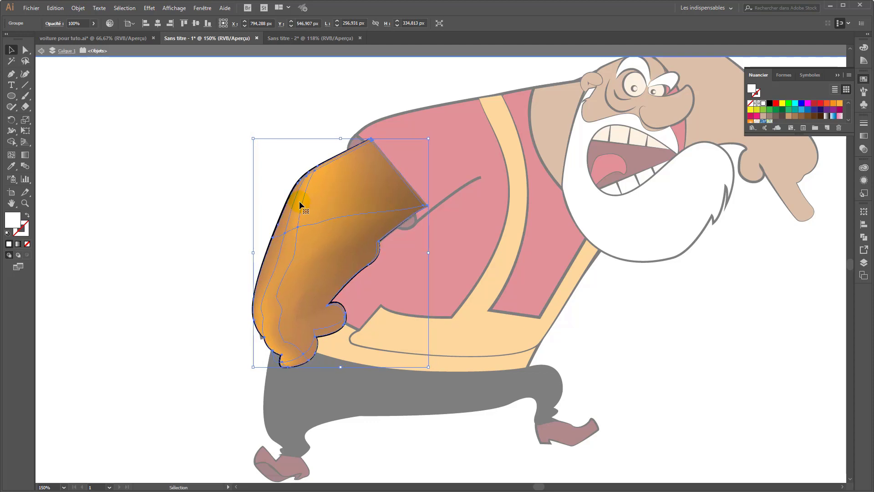
pyautogui.click(192, 220)
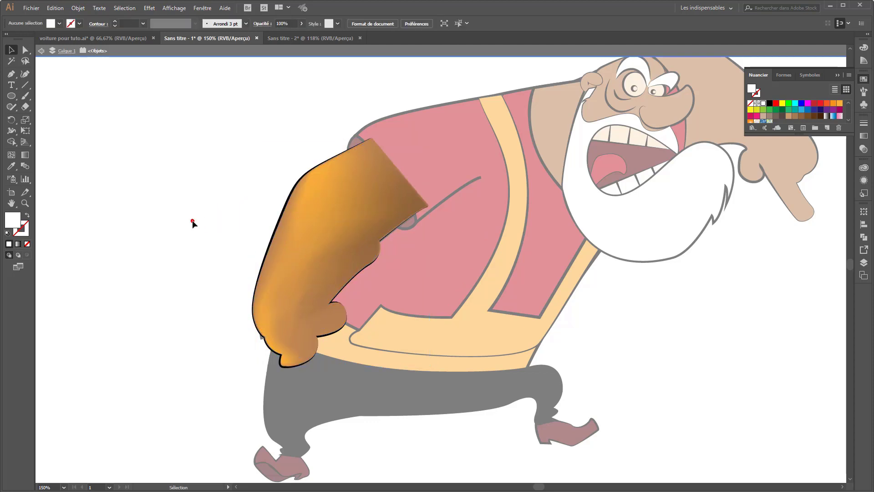
# Step: Scale the shaded arm down slightly to about 252 by 329 px so more of the outline shows around it
pyautogui.click(332, 194)
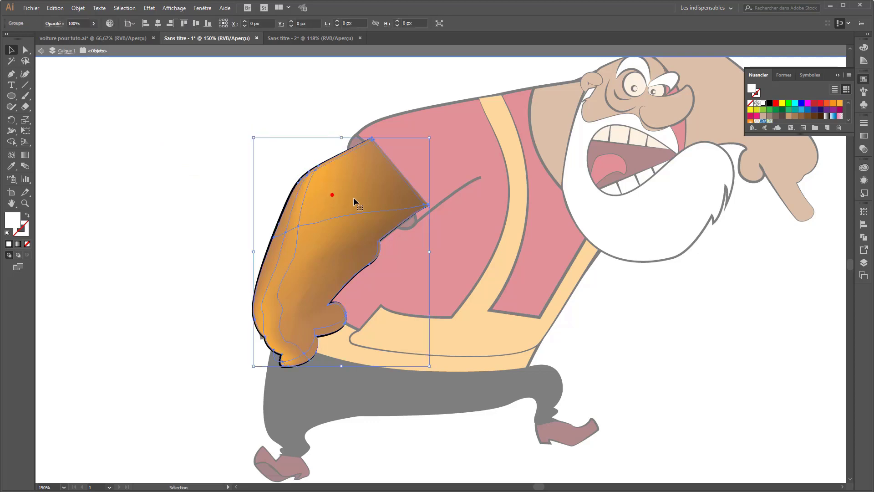
pyautogui.press('Down')
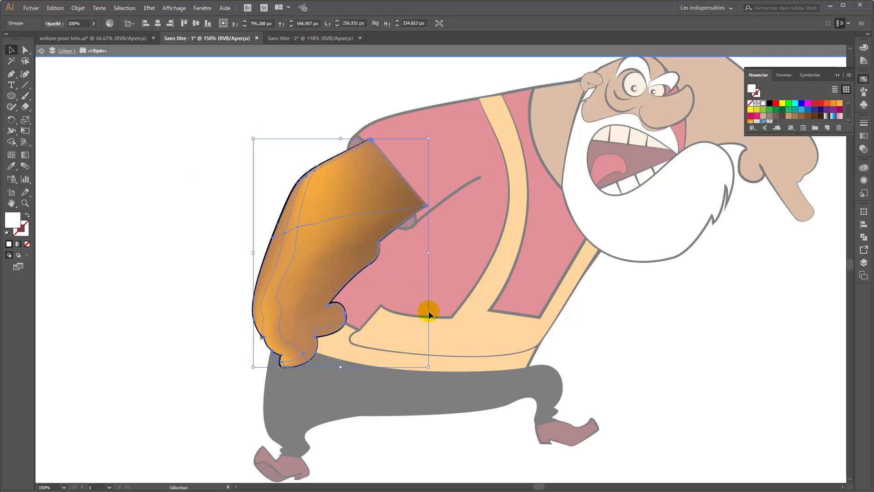
pyautogui.moveTo(429, 367); pyautogui.dragTo(424, 365)
pyautogui.moveTo(425, 365); pyautogui.dragTo(426, 366)
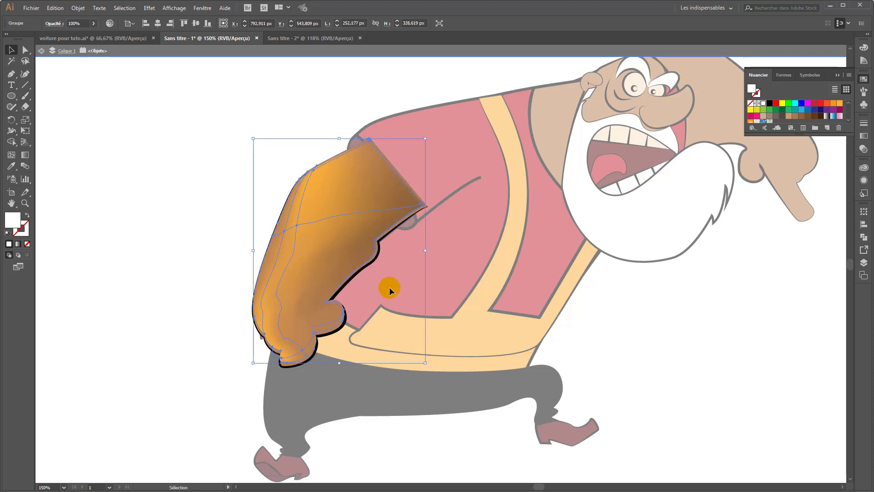
# Step: Nudge the resized shaded arm down and sideways to centre it within the black outline
pyautogui.press('Right')
pyautogui.press('Down')
pyautogui.press('Down')
pyautogui.press('Down')
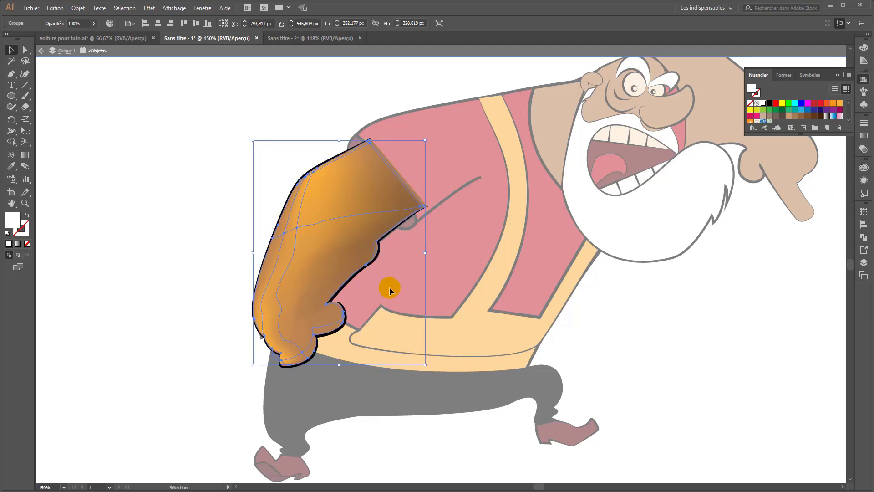
pyautogui.press('Right')
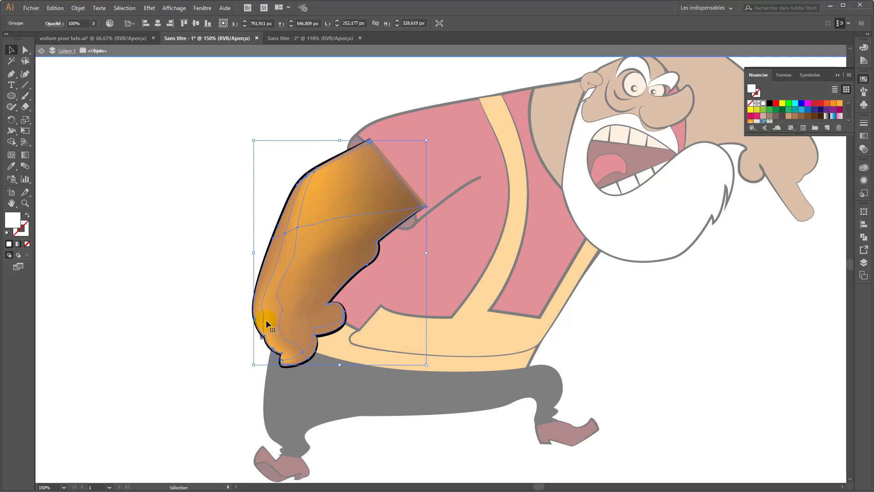
pyautogui.press('Right')
pyautogui.press('Left')
pyautogui.press('Down')
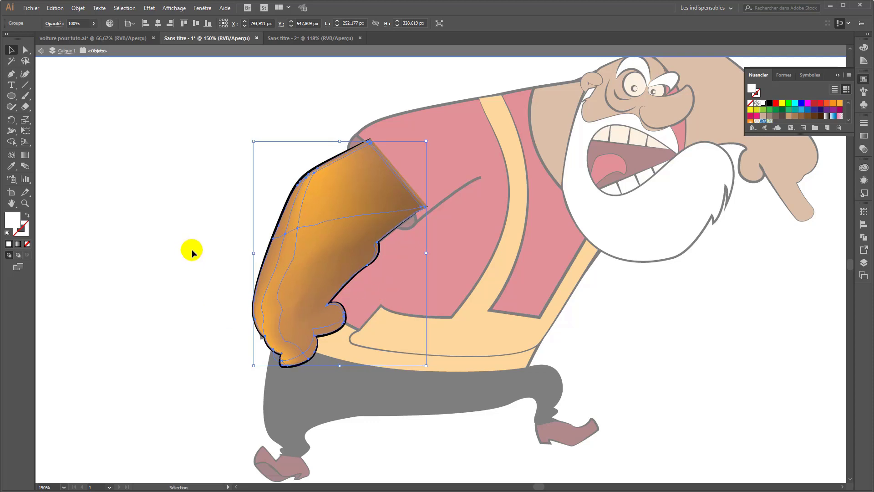
# Step: Exit isolation mode and deselect everything to return to the complete character
pyautogui.rightClick(190, 202)
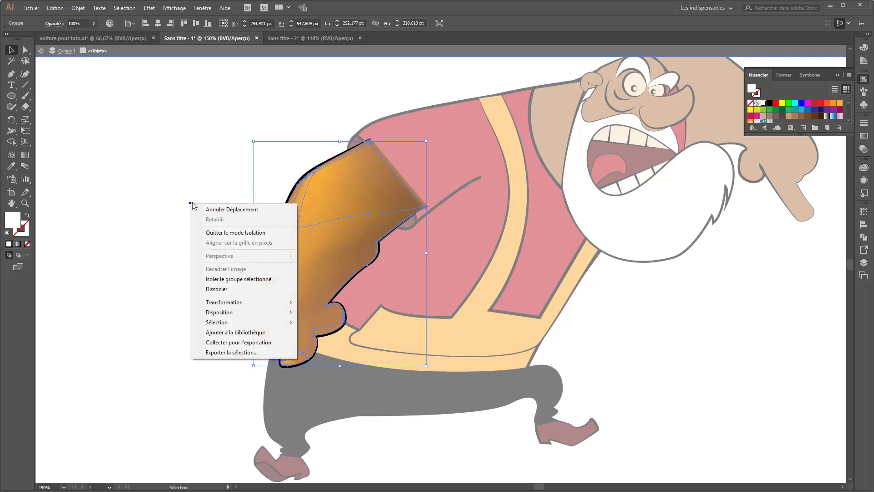
pyautogui.click(249, 231)
pyautogui.click(161, 225)
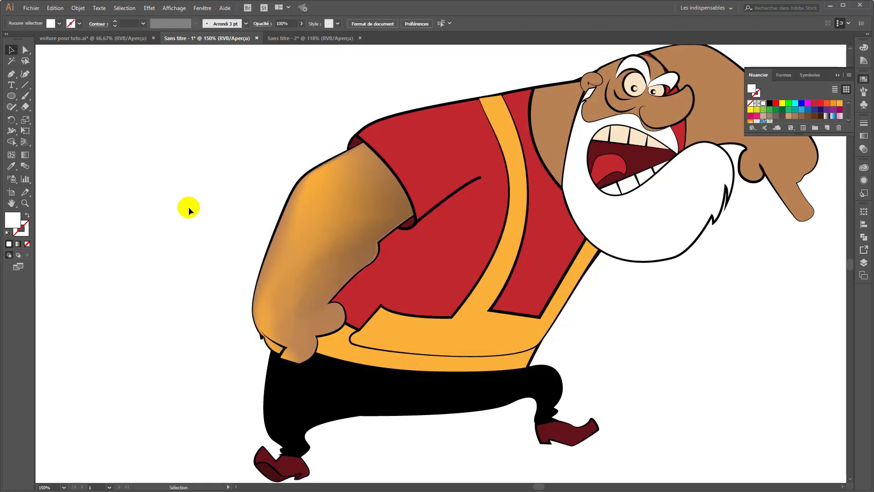
pyautogui.scroll(-1, 189, 207)
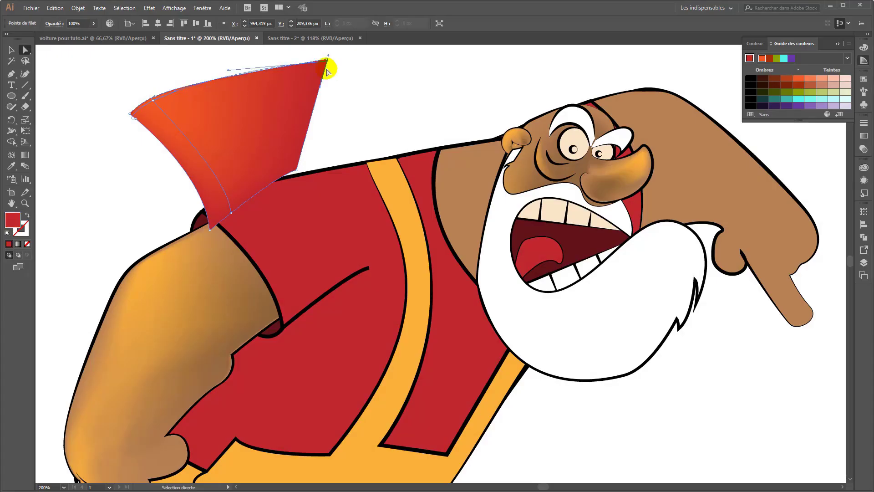
# Step: Move the mesh-shaded copies of the red sleeve, the pointing arm and the orange braces onto their originals on the character
pyautogui.moveTo(251, 85); pyautogui.dragTo(328, 181)
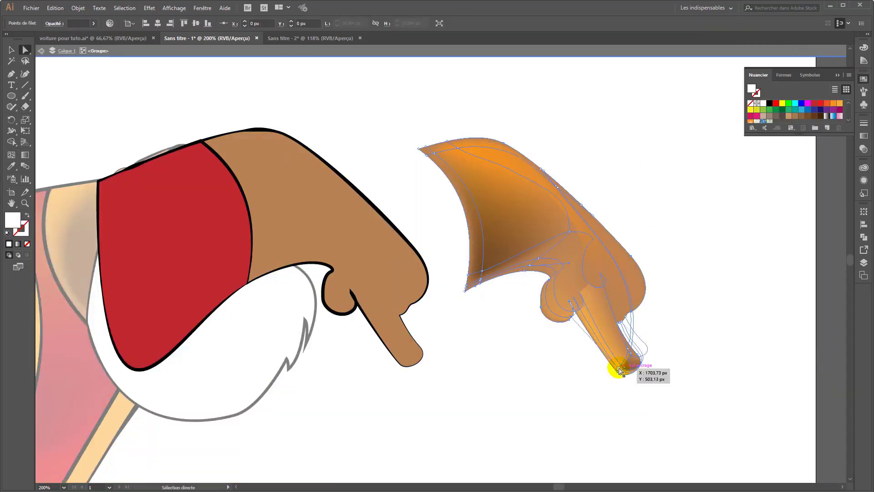
pyautogui.moveTo(610, 239); pyautogui.dragTo(392, 228)
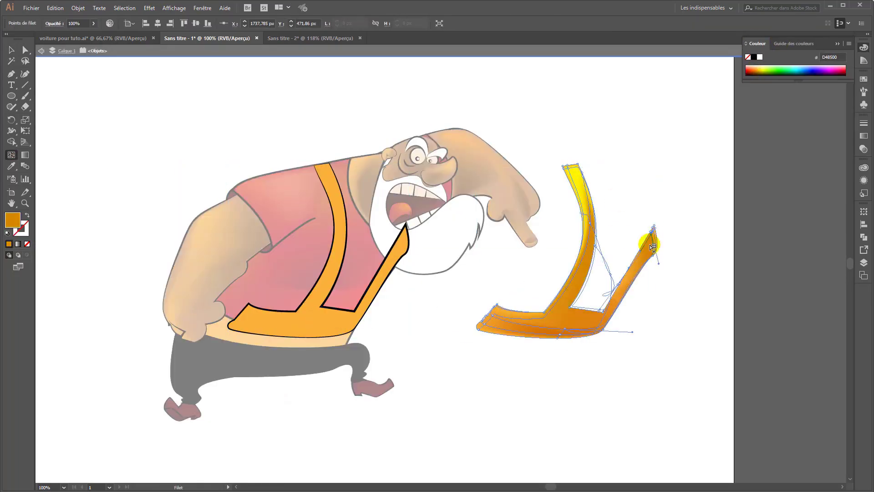
pyautogui.moveTo(608, 319); pyautogui.dragTo(358, 319)
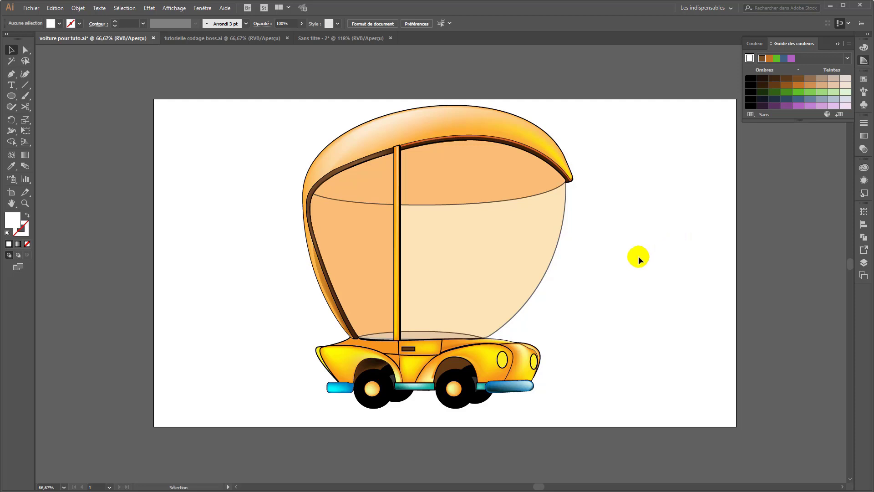
pyautogui.scroll(1, 623, 262)
pyautogui.scroll(-1, 623, 262)
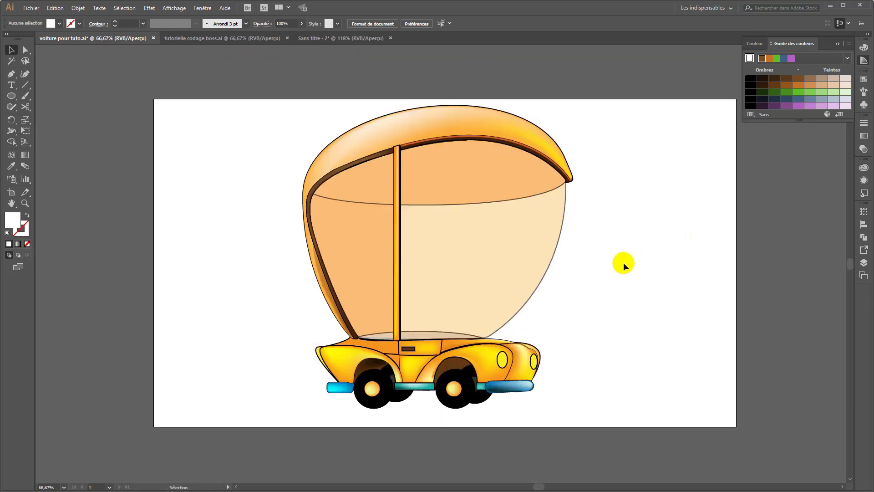